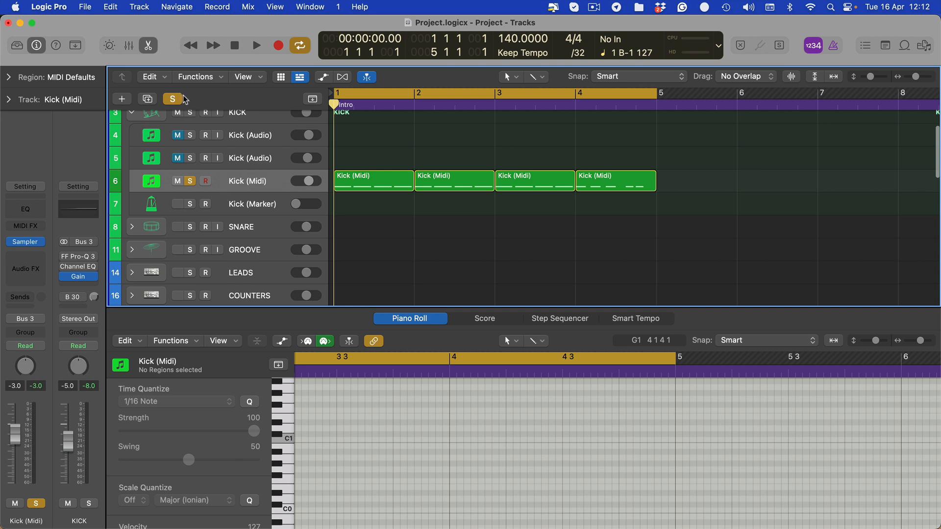
- View the notes of the last Kick (Midi) region, close the piano roll and play the kick pattern
{"action": "left_click", "coordinate": [180, 100]}
{"action": "left_click", "coordinate": [192, 186]}
{"action": "left_click", "coordinate": [622, 181]}
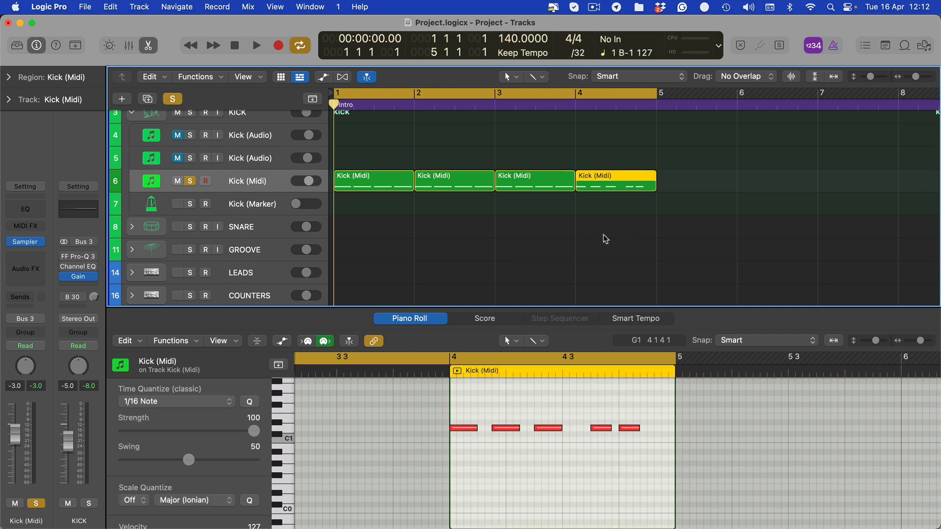
{"action": "left_click", "coordinate": [604, 238]}
{"action": "key", "text": "space"}
{"action": "key", "text": "e"}
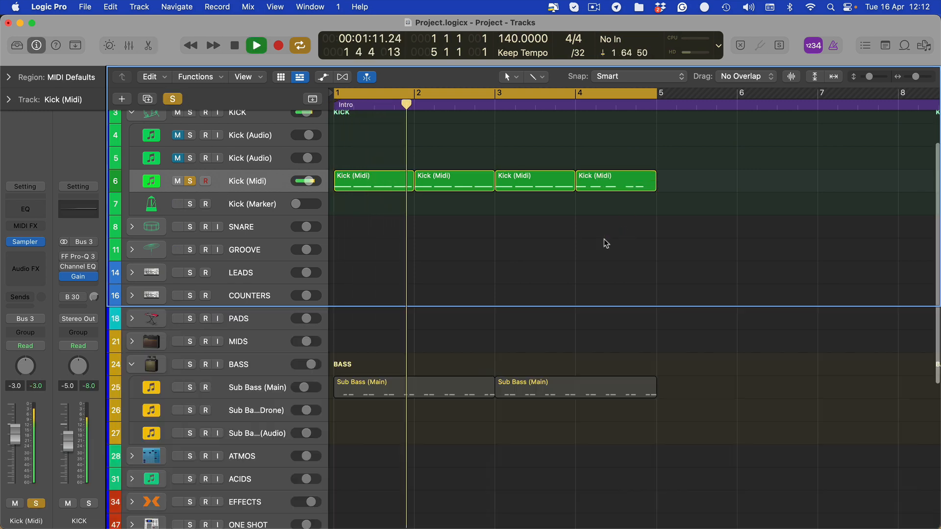
- Open the Sub Bass (Main) regions in the piano roll, select all their notes with the Velocity tool and close the editor
{"action": "left_click_drag", "start_coordinate": [669, 335], "coordinate": [404, 487]}
{"action": "double_click", "coordinate": [413, 393]}
{"action": "key", "text": "super+a"}
{"action": "key", "text": "t"}
{"action": "key", "text": "v"}
{"action": "key", "text": "space"}
{"action": "key", "text": "p"}
{"action": "key", "text": "t"}
{"action": "key", "text": "t"}
{"action": "left_click", "coordinate": [607, 148]}
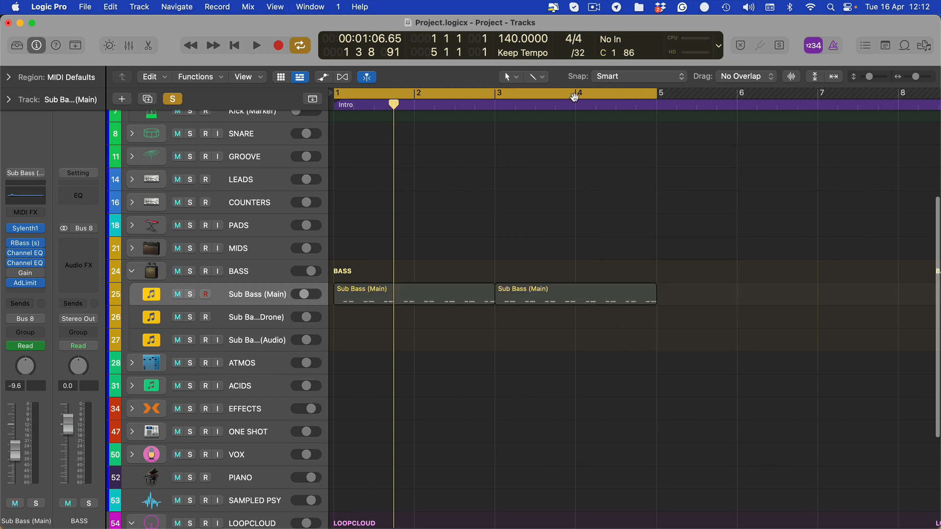
- Redraw the cycle range from bar 1 to bar 5
{"action": "left_click", "coordinate": [574, 96]}
{"action": "scroll", "coordinate": [601, 242], "scroll_direction": "up", "scroll_amount": 5}
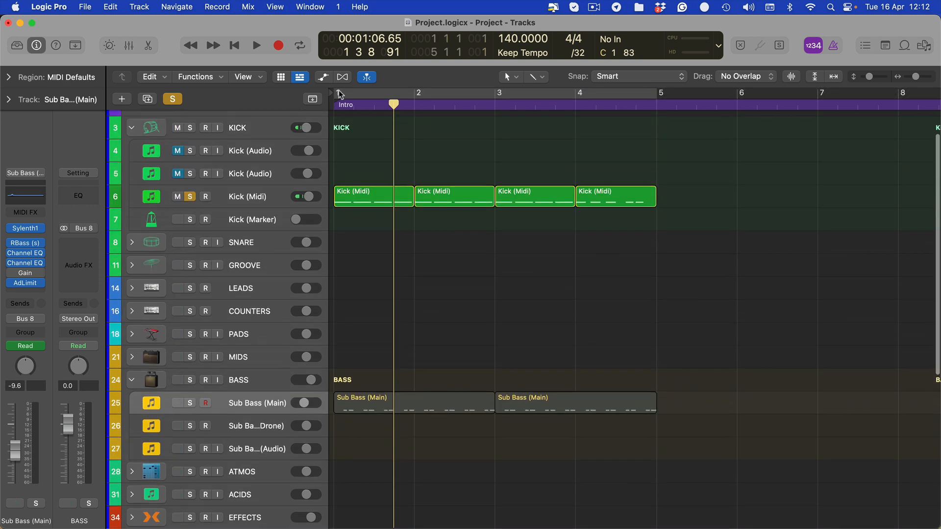
{"action": "left_click_drag", "start_coordinate": [339, 90], "coordinate": [637, 93]}
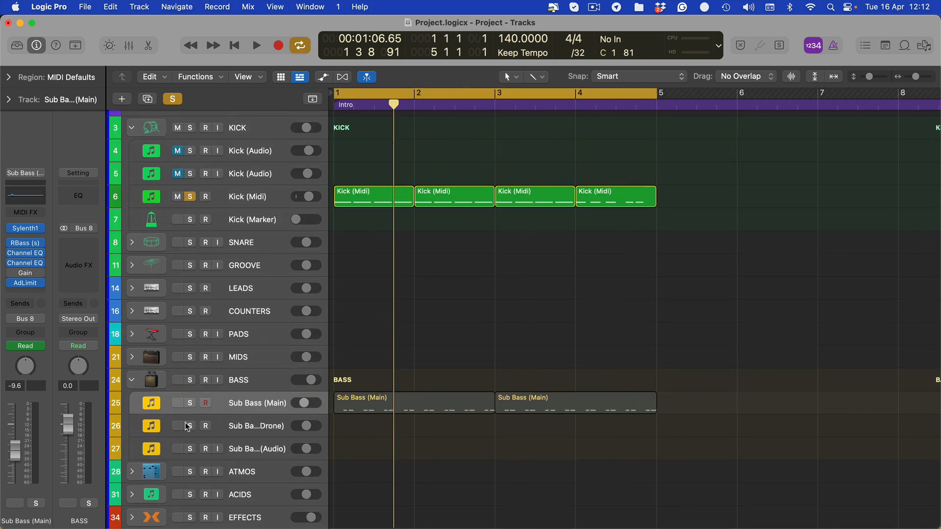
- Solo the Sub Bass (Main) track and unmute its two regions, auditioning them together with the kick
{"action": "left_click_drag", "start_coordinate": [559, 365], "coordinate": [403, 434]}
{"action": "key", "text": "space"}
{"action": "key", "text": "s"}
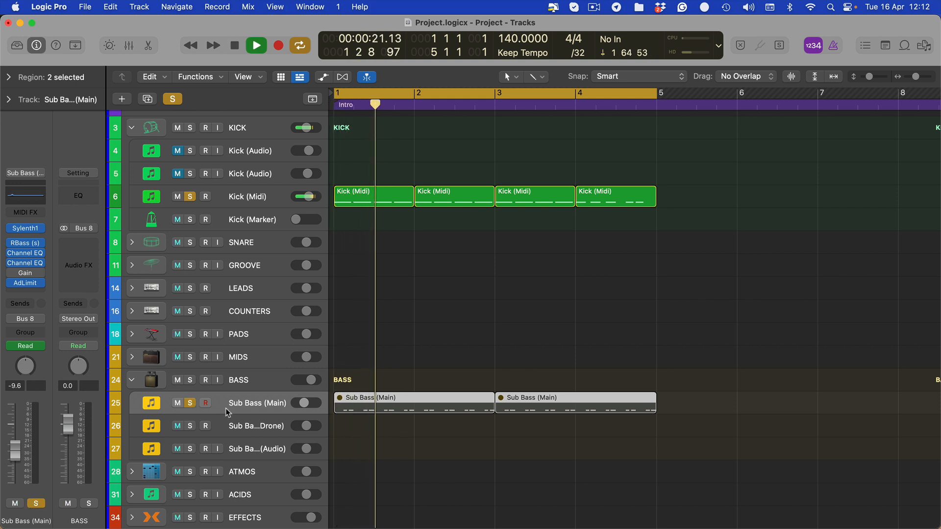
{"action": "key", "text": "ctrl+m"}
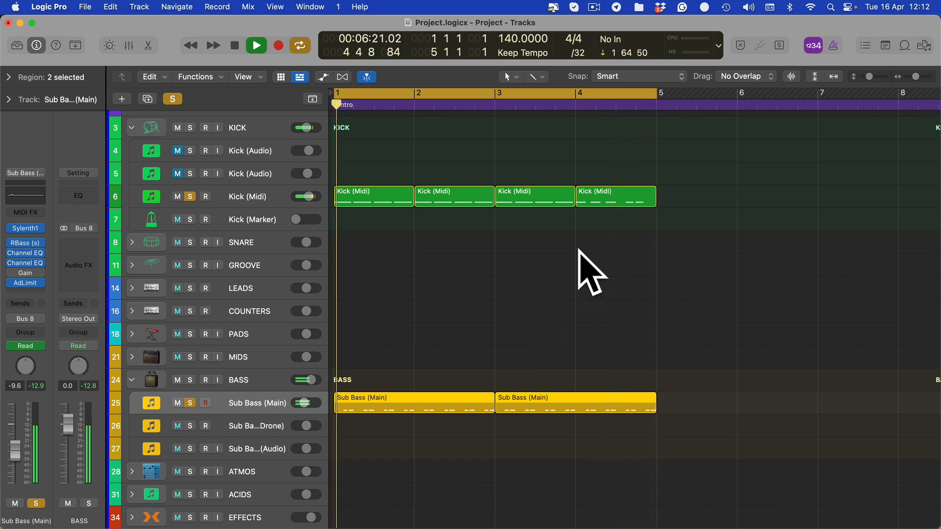
{"action": "key", "text": "space"}
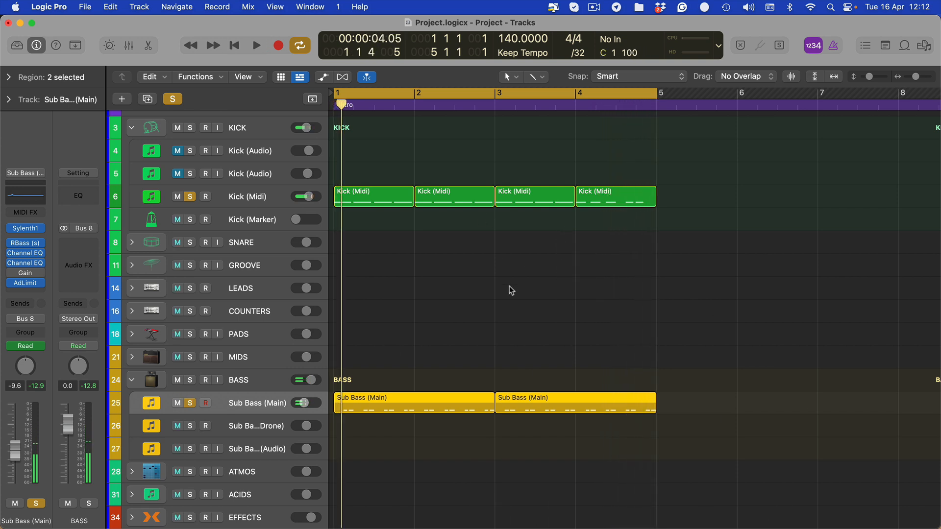
{"action": "left_click", "coordinate": [510, 290]}
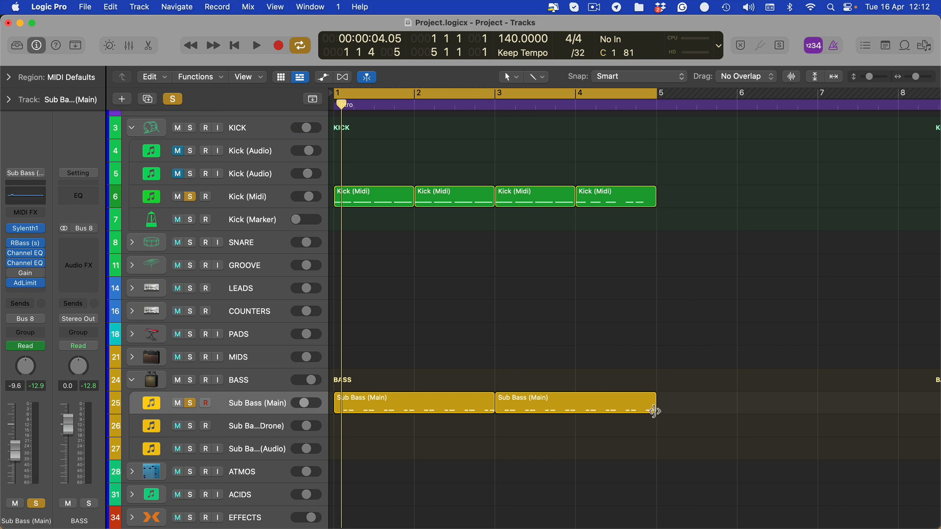
- Trim about one beat off the end of the second Sub Bass (Main) region and delete the track's Gain automation
{"action": "left_click_drag", "start_coordinate": [653, 411], "coordinate": [635, 411]}
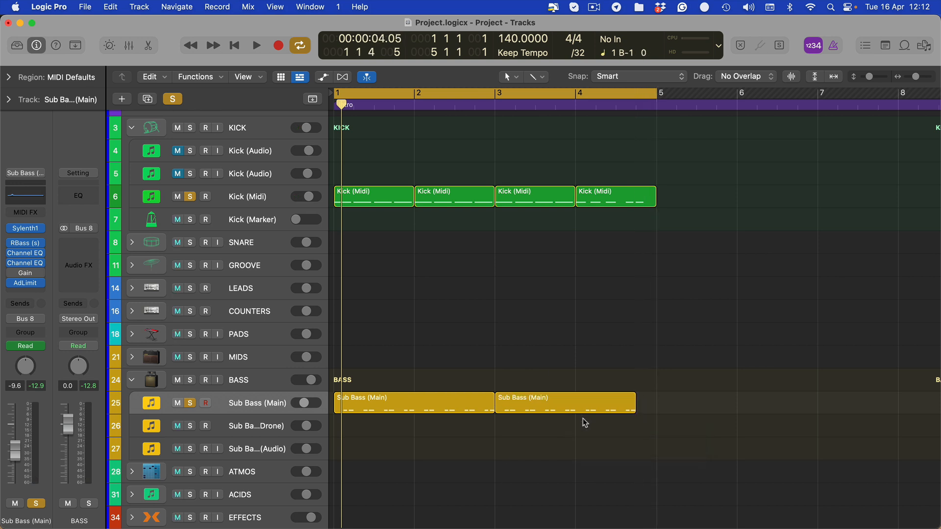
{"action": "key", "text": "a"}
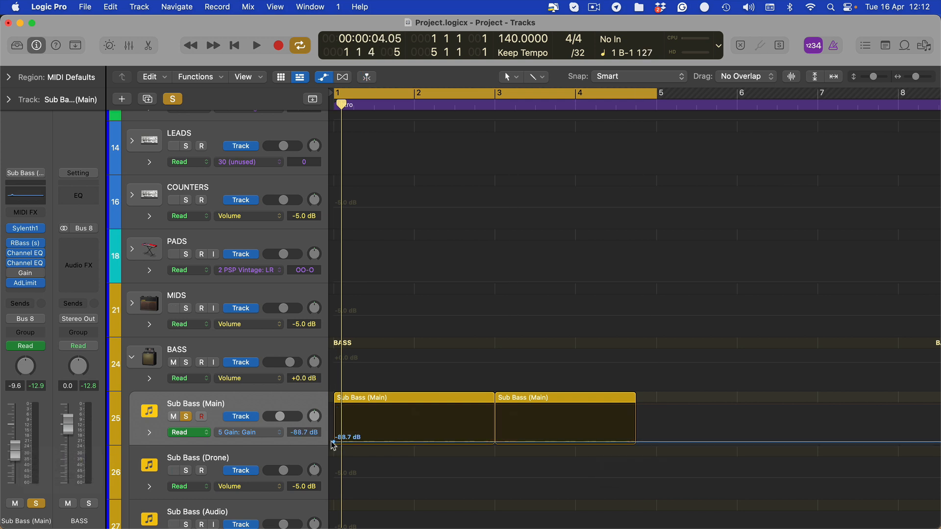
{"action": "right_click", "coordinate": [333, 443]}
{"action": "left_click", "coordinate": [333, 444]}
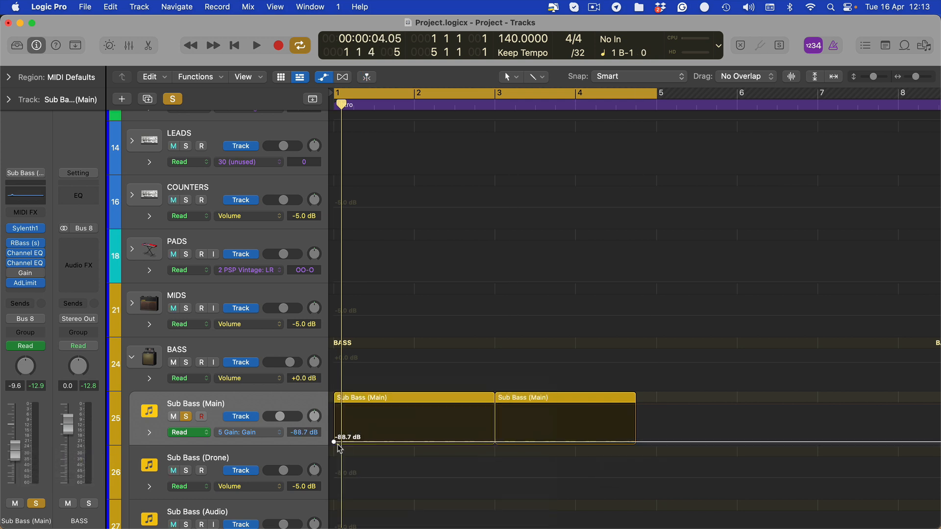
{"action": "key", "text": "Delete"}
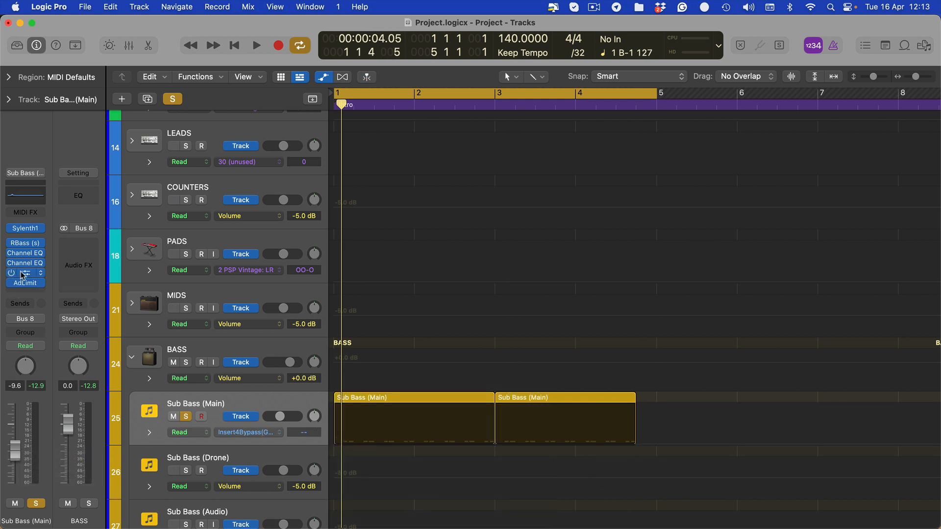
- Enable the Gain plug-in on Sub Bass (Main) and add a 0.0 dB Gain automation point at bar 4
{"action": "left_click", "coordinate": [22, 275]}
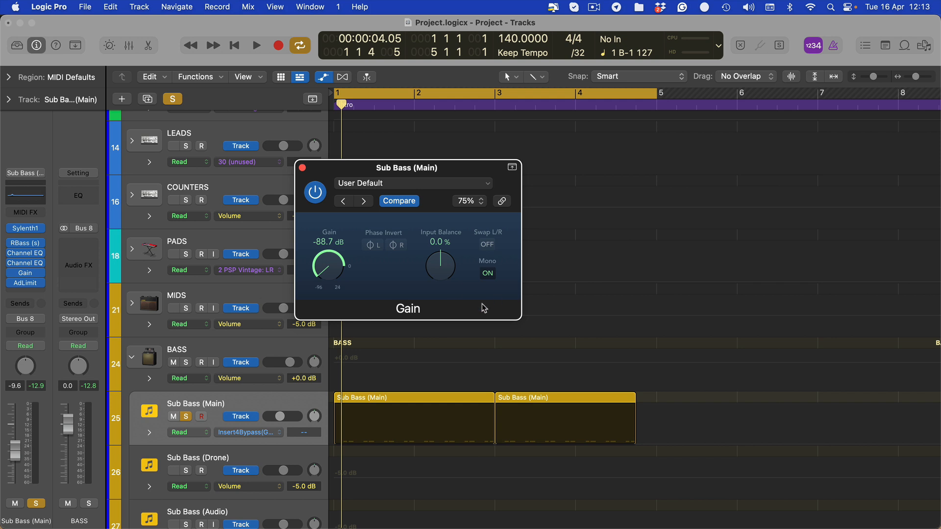
{"action": "left_click", "coordinate": [604, 414]}
{"action": "key", "text": "super+Right"}
{"action": "scroll", "coordinate": [635, 420], "scroll_direction": "right", "scroll_amount": 5}
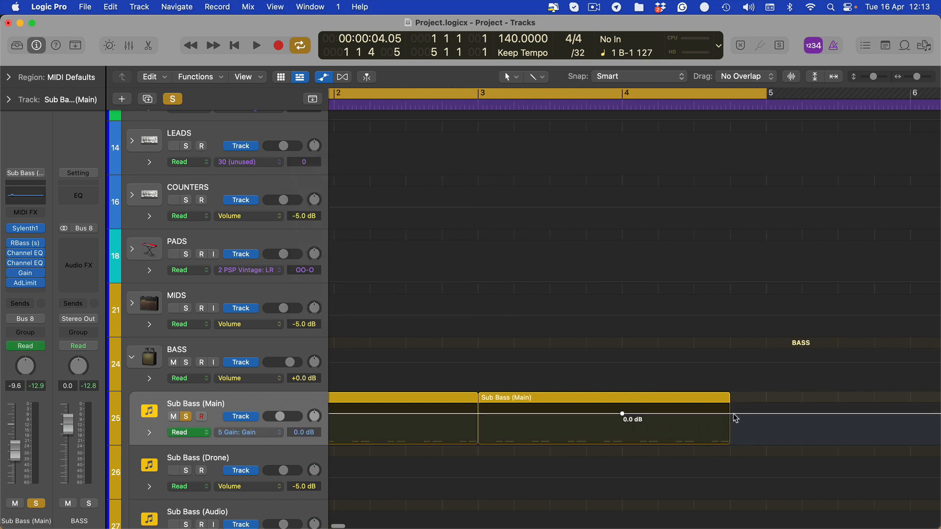
- Extend the second Sub Bass (Main) region to bar 5 and lower the Gain automation about one beat before its end to -21.3 dB
{"action": "key", "text": "a"}
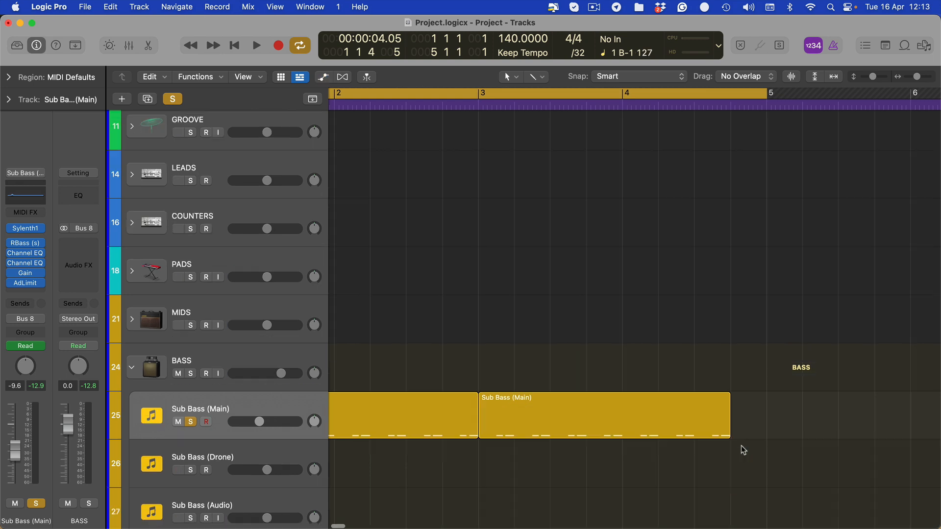
{"action": "key", "text": "super+Up"}
{"action": "left_click_drag", "start_coordinate": [727, 411], "coordinate": [758, 411]}
{"action": "key", "text": "a"}
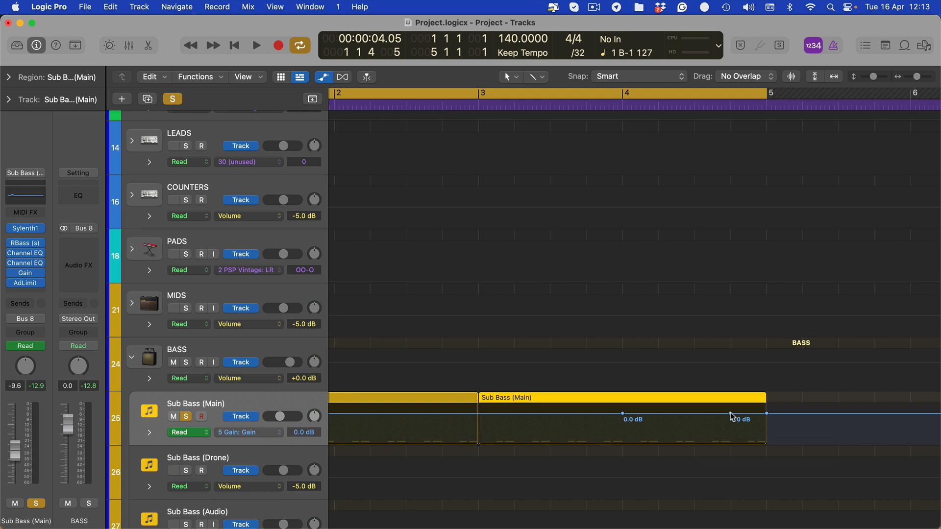
{"action": "left_click_drag", "start_coordinate": [731, 415], "coordinate": [730, 420]}
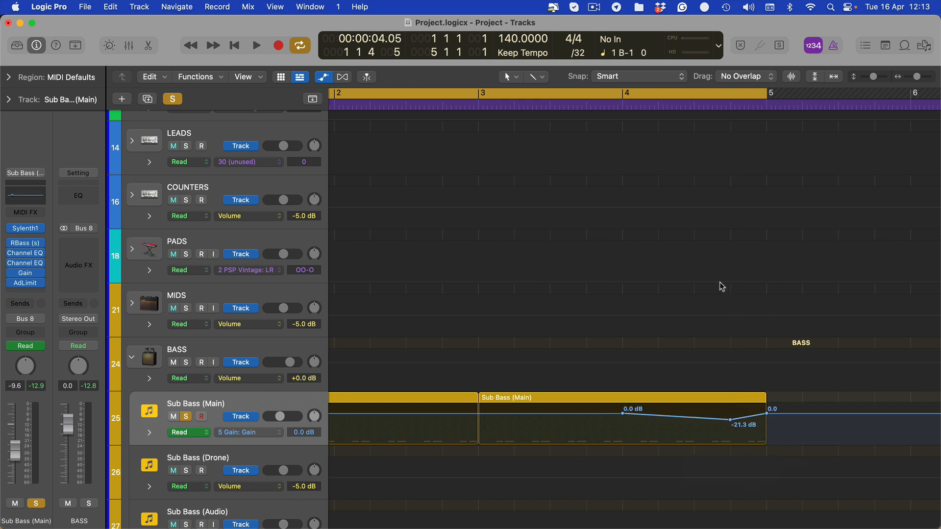
{"action": "key", "text": "a"}
{"action": "left_click_drag", "start_coordinate": [765, 412], "coordinate": [726, 414]}
{"action": "key", "text": "super+z"}
- Inspect the notes at the end of the second Sub Bass (Main) region in the piano roll
{"action": "double_click", "coordinate": [742, 405]}
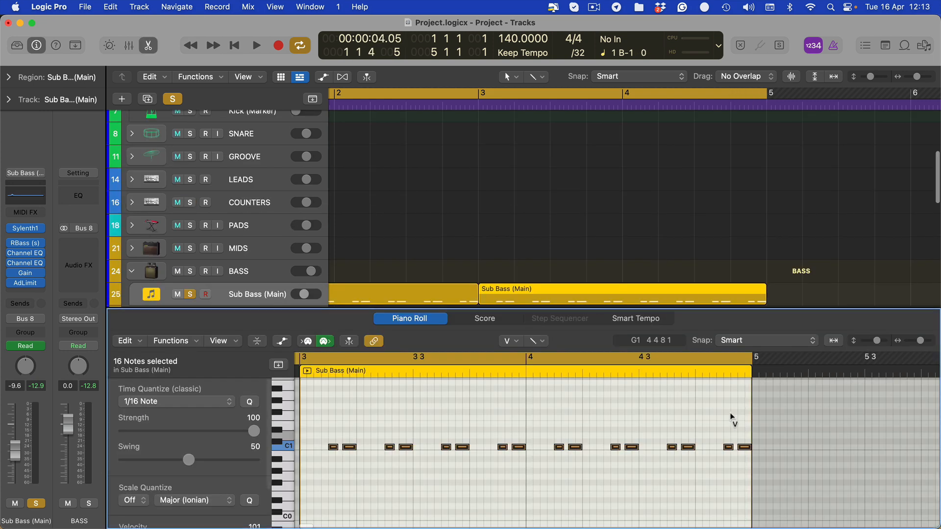
{"action": "left_click_drag", "start_coordinate": [803, 403], "coordinate": [740, 468]}
{"action": "key", "text": "p"}
{"action": "left_click", "coordinate": [772, 289]}
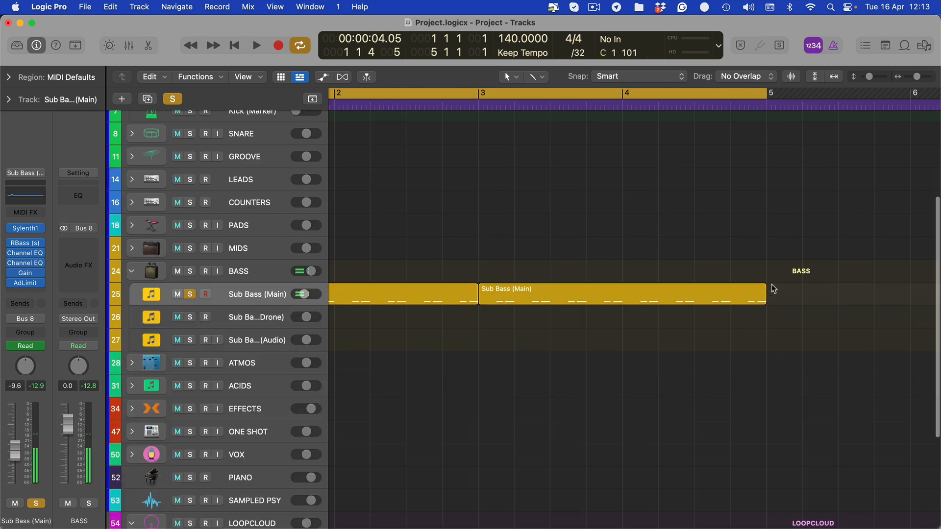
{"action": "key", "text": "t"}
{"action": "key", "text": "t"}
{"action": "mouse_move", "coordinate": [764, 305]}
{"action": "left_mouse_down"}
{"action": "mouse_move", "coordinate": [728, 305]}
{"action": "mouse_move", "coordinate": [760, 307]}
{"action": "left_mouse_up"}
- Mute the last two notes of the second Sub Bass (Main) region and close the piano roll
{"action": "key", "text": "p"}
{"action": "key", "text": "ctrl+m"}
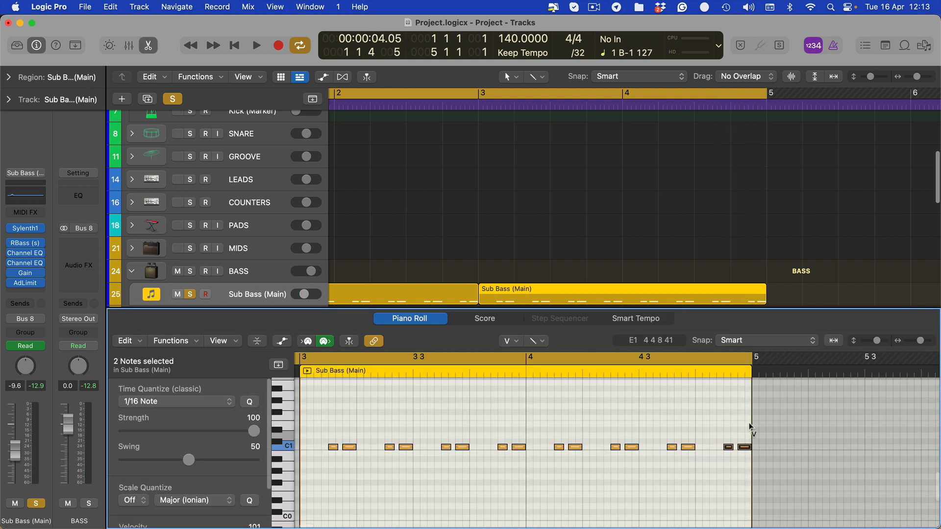
{"action": "left_click_drag", "start_coordinate": [782, 423], "coordinate": [716, 461]}
{"action": "key", "text": "p"}
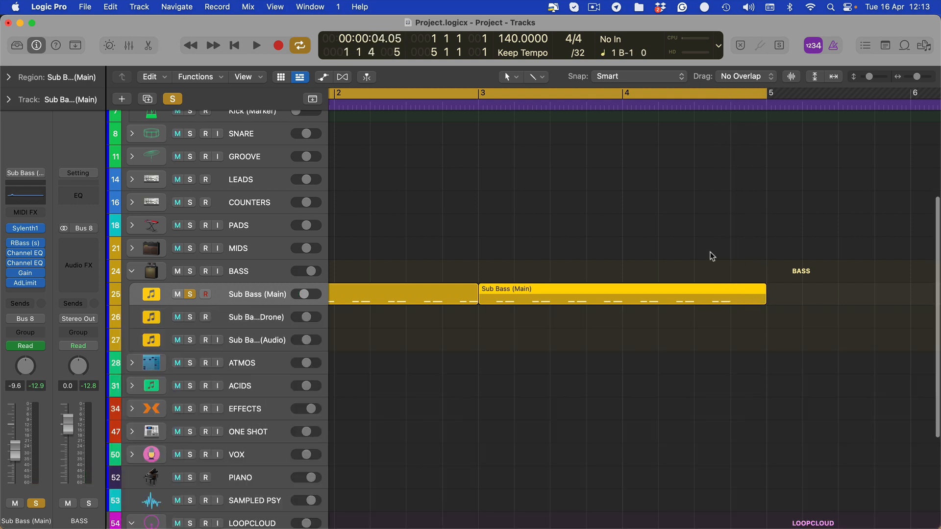
{"action": "left_click", "coordinate": [710, 252]}
{"action": "left_click", "coordinate": [728, 306]}
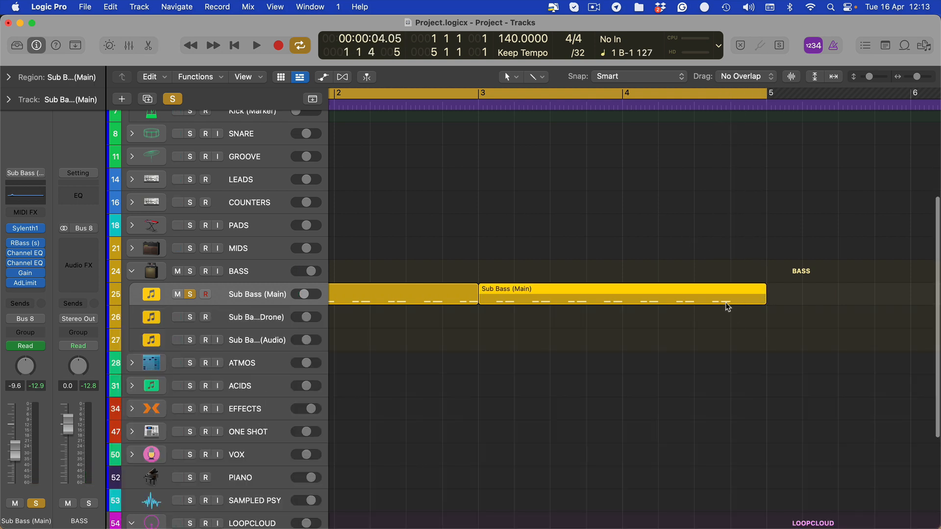
- Unmute the last two notes of the second Sub Bass (Main) region and reopen it in the piano roll
{"action": "double_click", "coordinate": [751, 292]}
{"action": "left_click_drag", "start_coordinate": [775, 435], "coordinate": [724, 450]}
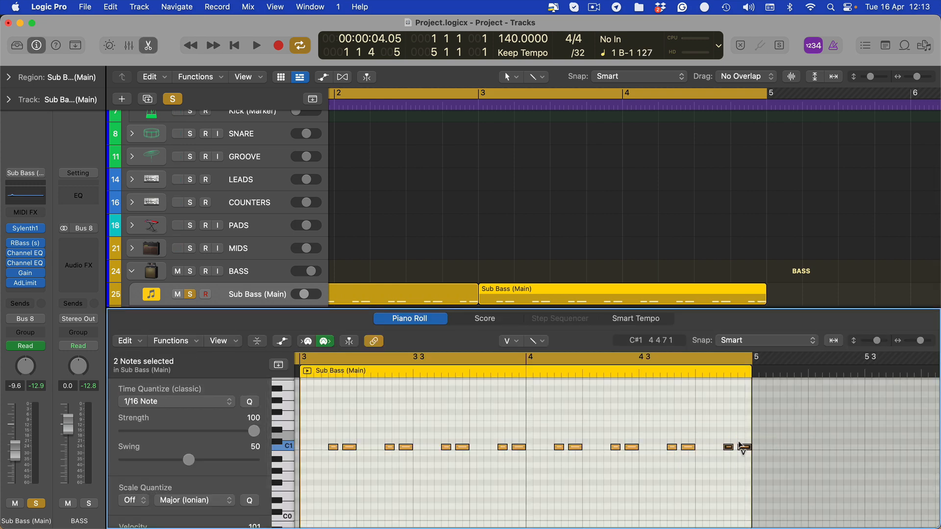
{"action": "key", "text": "p"}
{"action": "left_click", "coordinate": [795, 322]}
{"action": "double_click", "coordinate": [738, 302]}
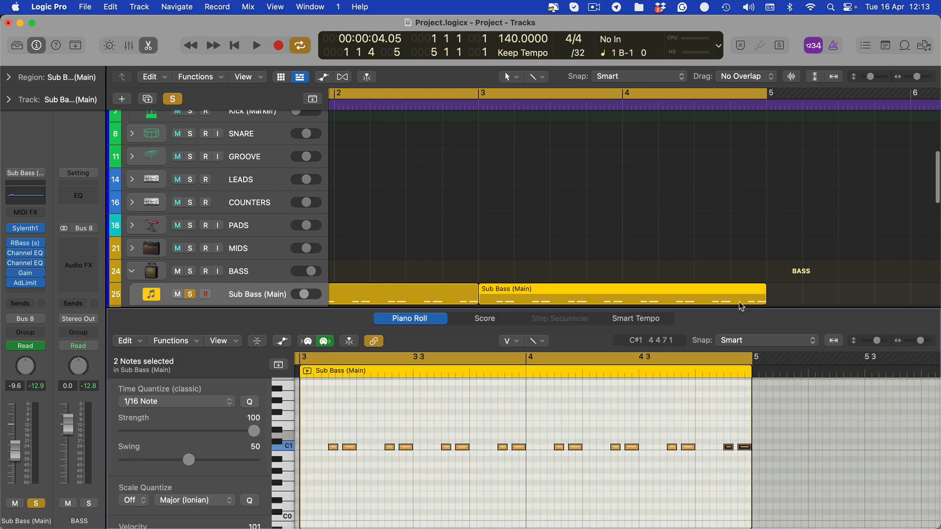
- Mute the second Sub Bass (Main) region's final two notes again and return to the arrangement
{"action": "left_click_drag", "start_coordinate": [820, 440], "coordinate": [720, 454]}
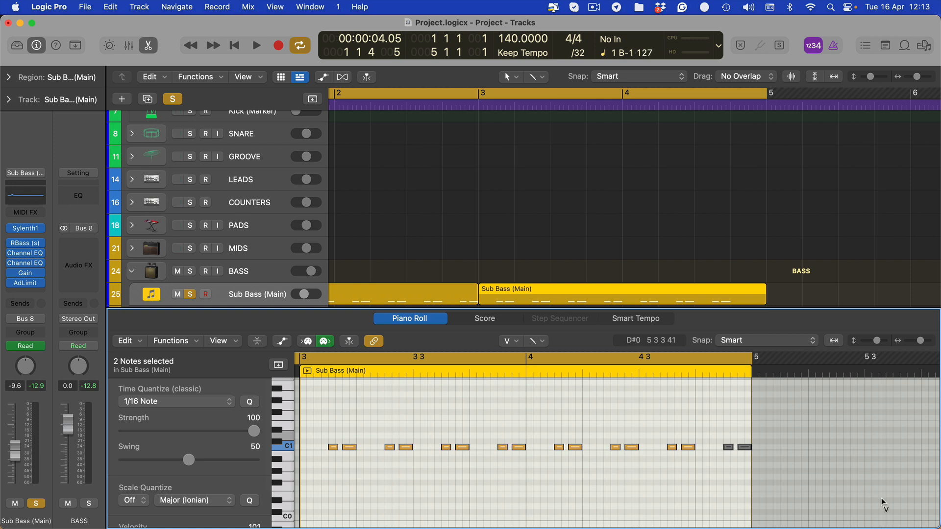
{"action": "key", "text": "p"}
{"action": "left_click", "coordinate": [761, 250]}
{"action": "left_click", "coordinate": [751, 295]}
{"action": "left_click", "coordinate": [563, 187]}
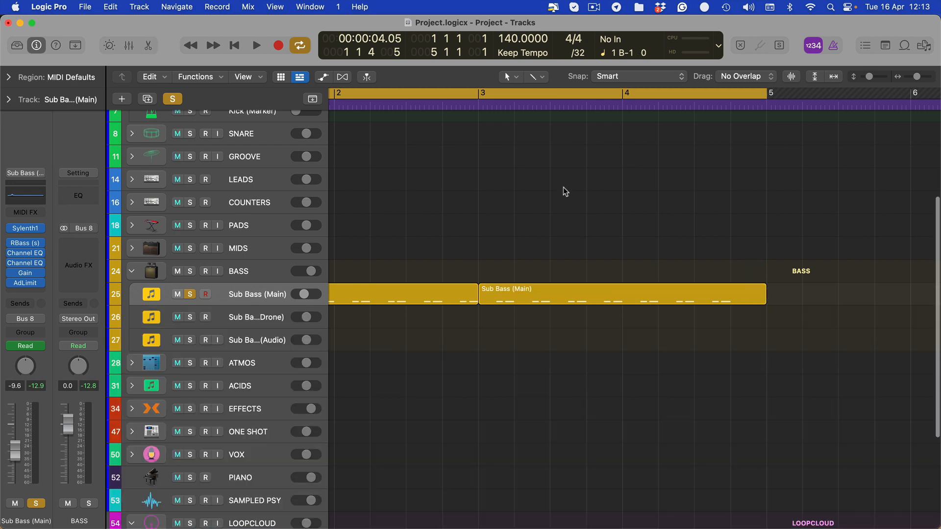
- Move the 0.0 dB Gain automation point on Sub Bass (Main) from bar 4 to about one beat earlier and play back the result
{"action": "scroll", "coordinate": [604, 222], "scroll_direction": "left", "scroll_amount": 2}
{"action": "scroll", "coordinate": [627, 223], "scroll_direction": "down", "scroll_amount": 1}
{"action": "scroll", "coordinate": [630, 223], "scroll_direction": "left", "scroll_amount": 3}
{"action": "scroll", "coordinate": [630, 224], "scroll_direction": "right", "scroll_amount": 3}
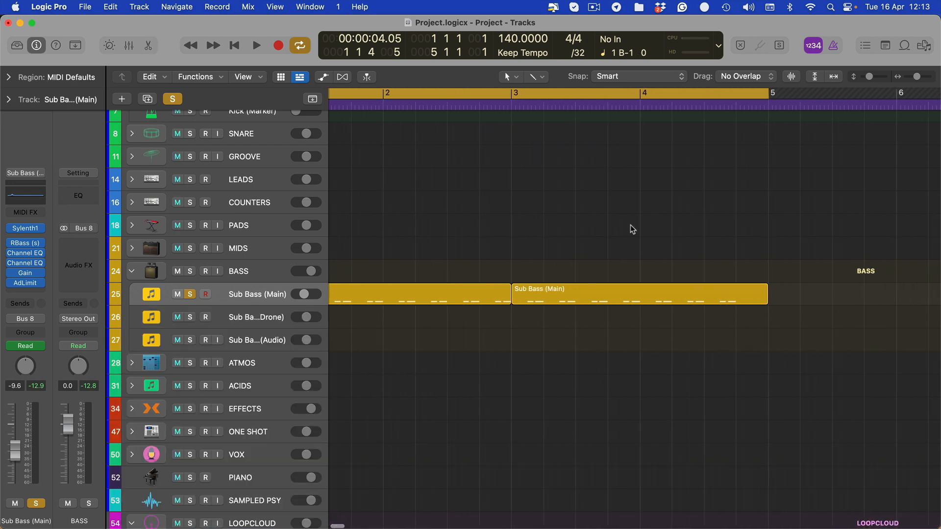
{"action": "key", "text": "a"}
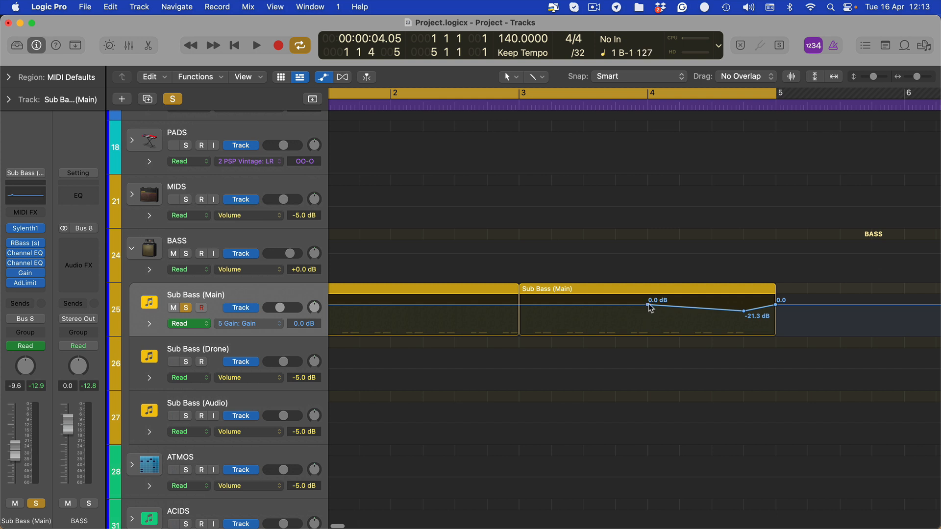
{"action": "left_click_drag", "start_coordinate": [650, 307], "coordinate": [617, 307]}
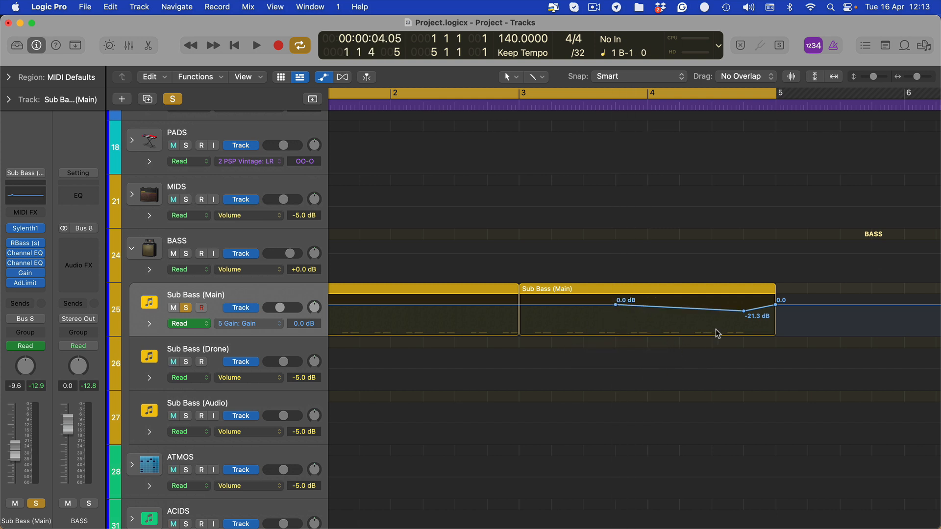
{"action": "key", "text": "a"}
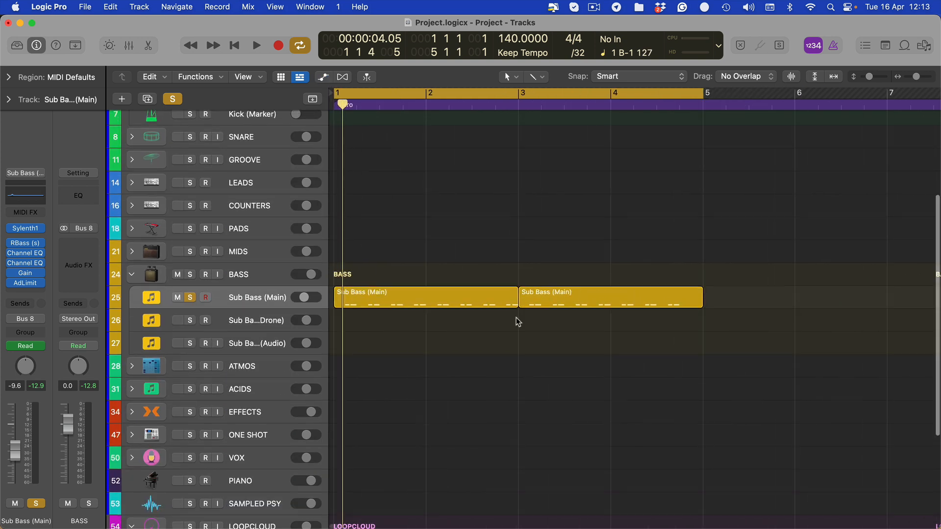
{"action": "key", "text": "space"}
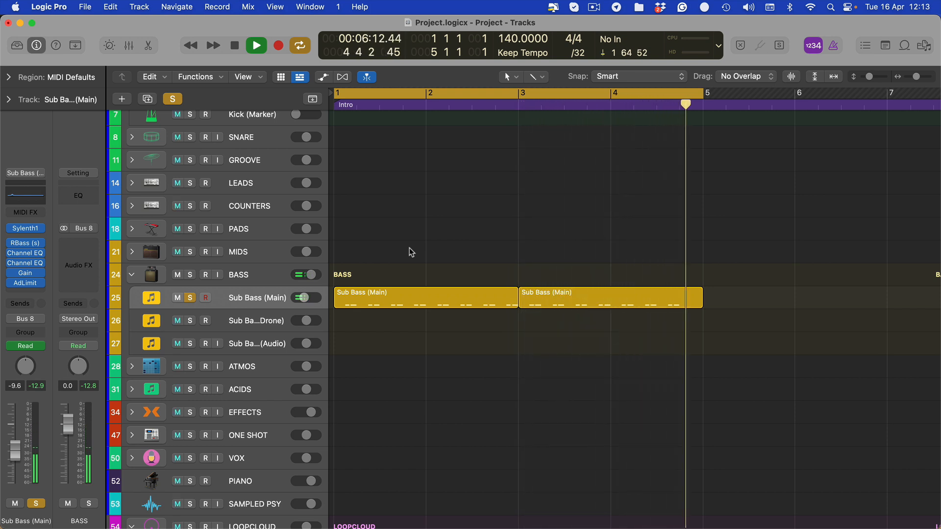
{"action": "key", "text": "space"}
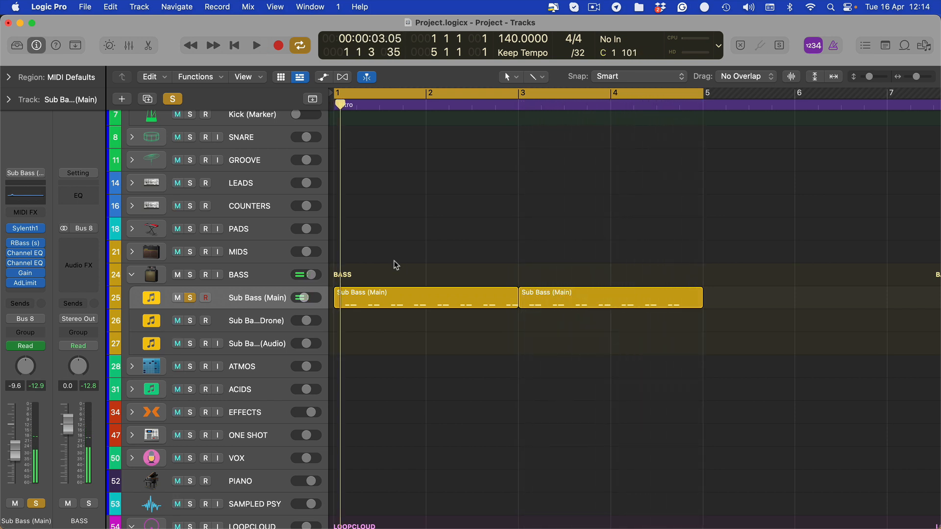
- Solo the Audio track inside the LOOPCLOUD group
{"action": "scroll", "coordinate": [395, 265], "scroll_direction": "down", "scroll_amount": 5}
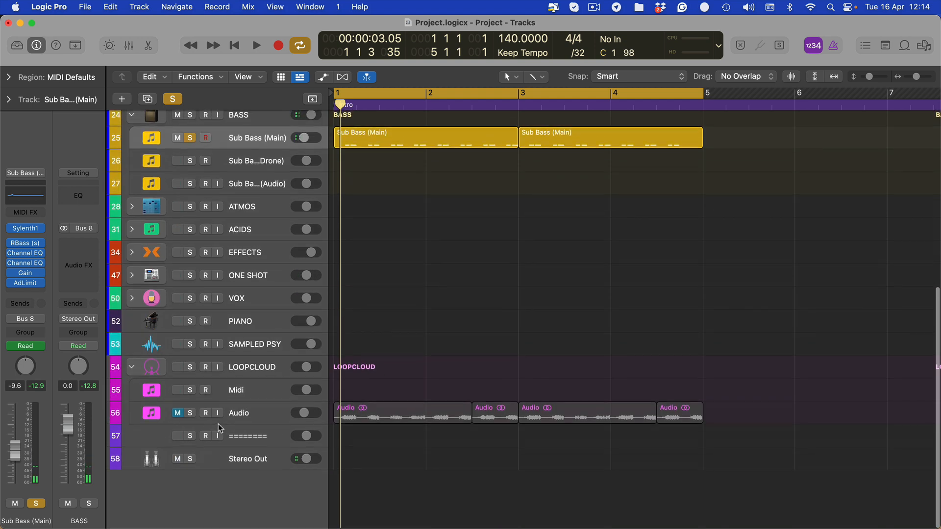
{"action": "left_click", "coordinate": [262, 412]}
{"action": "left_click", "coordinate": [190, 413]}
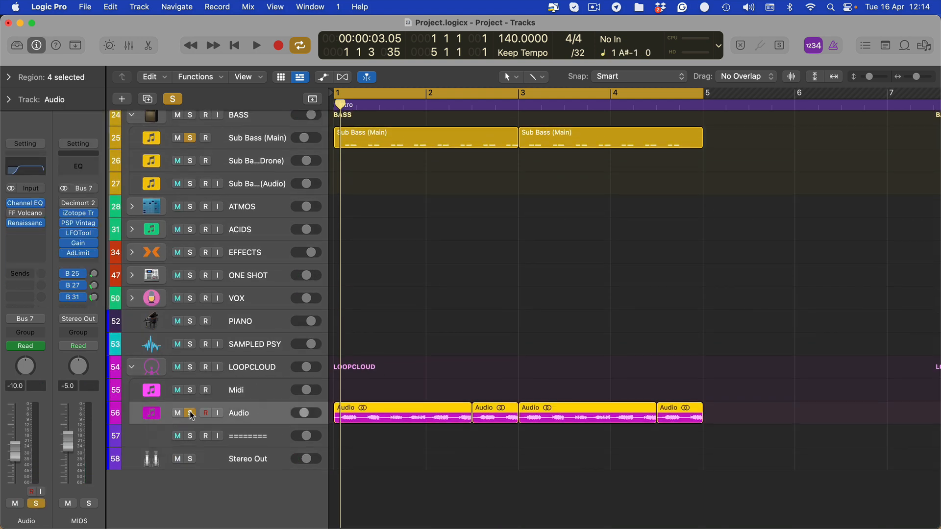
- Play the loop, inspect the Channel EQ on the LOOPCLOUD Audio track, and hide the plug-in windows
{"action": "left_click", "coordinate": [566, 277]}
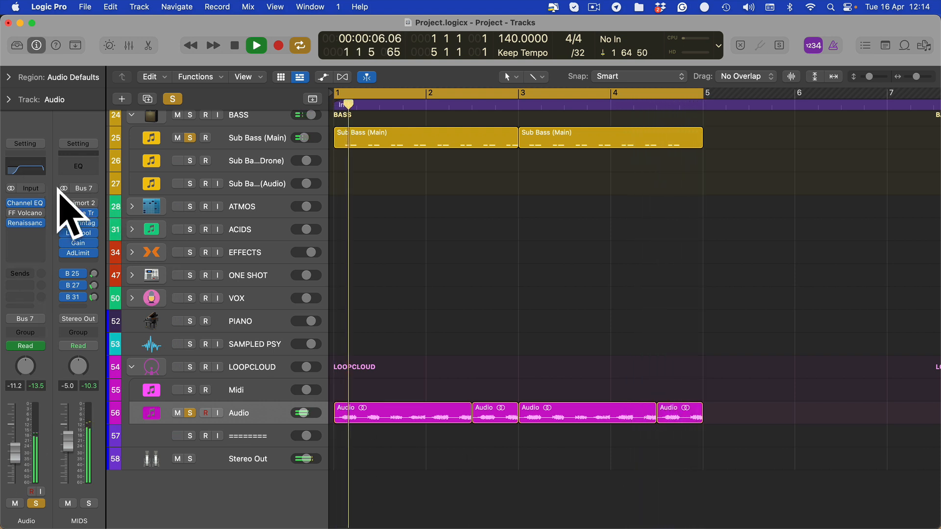
{"action": "key", "text": "space"}
{"action": "left_click", "coordinate": [26, 204]}
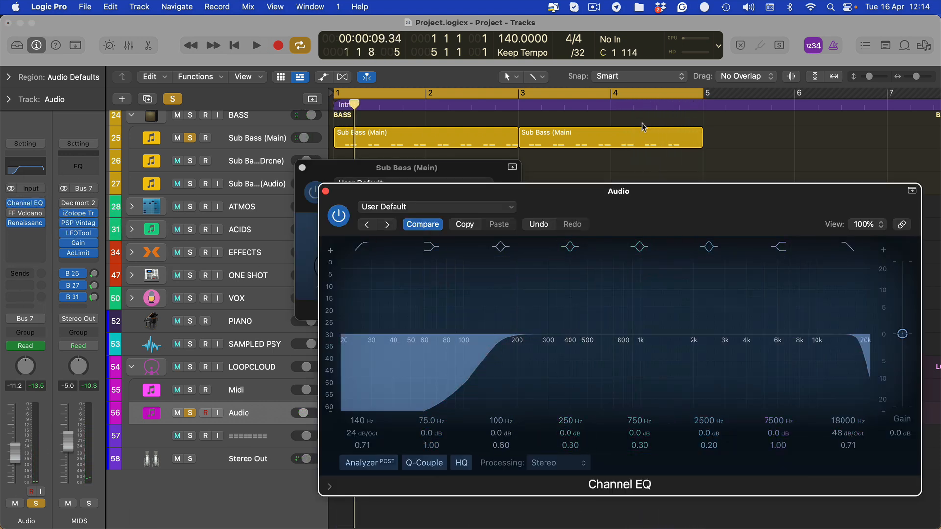
{"action": "left_click", "coordinate": [611, 139]}
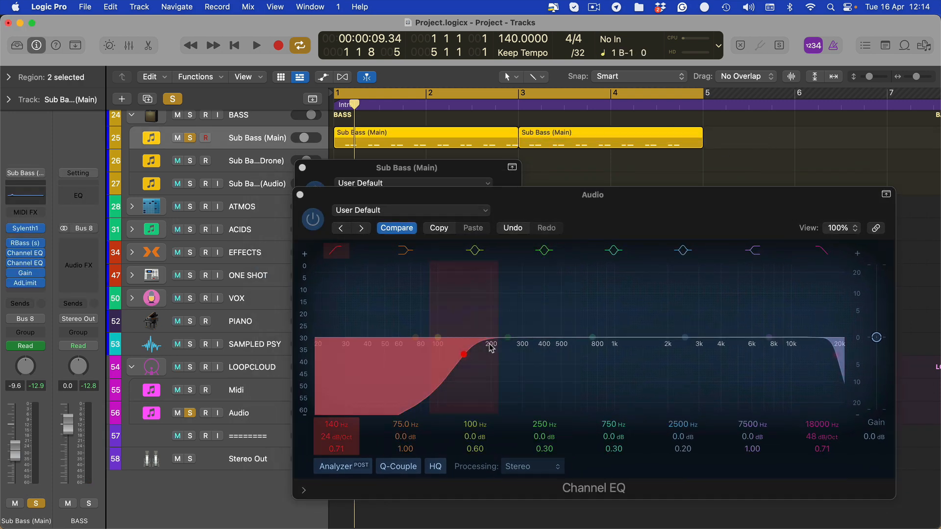
{"action": "key", "text": "v"}
{"action": "key", "text": "space"}
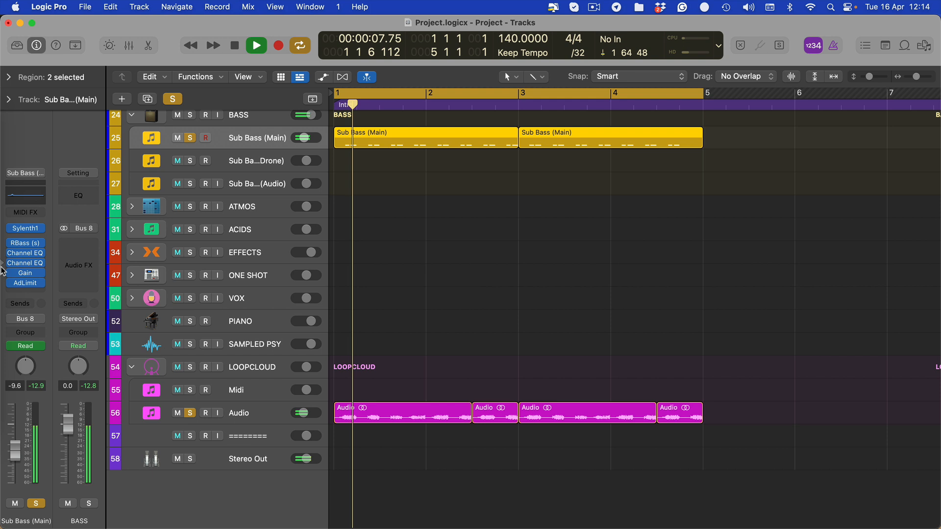
- Enable FF Volcano 2 on the LOOPCLOUD Audio track, audition its filter during playback, and return the track's automation mode to Read
{"action": "left_click", "coordinate": [226, 421]}
{"action": "key", "text": "space"}
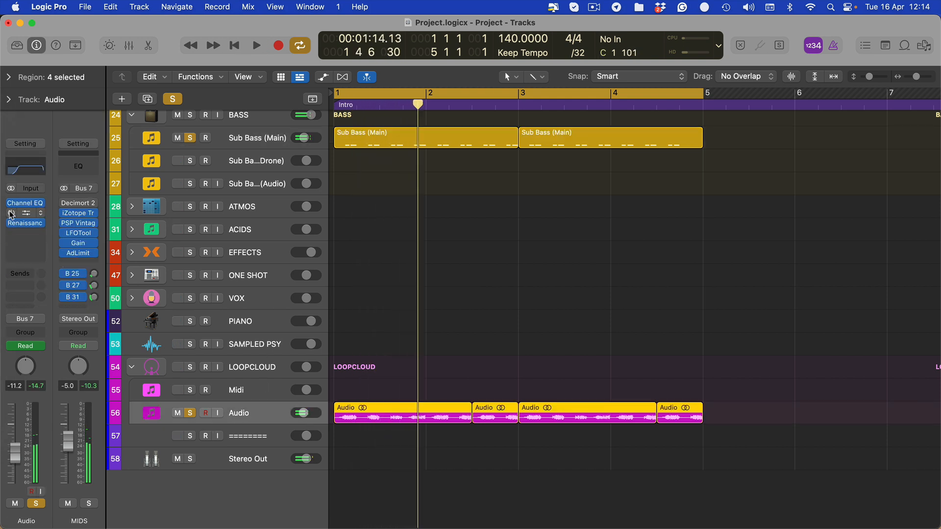
{"action": "key", "text": "v"}
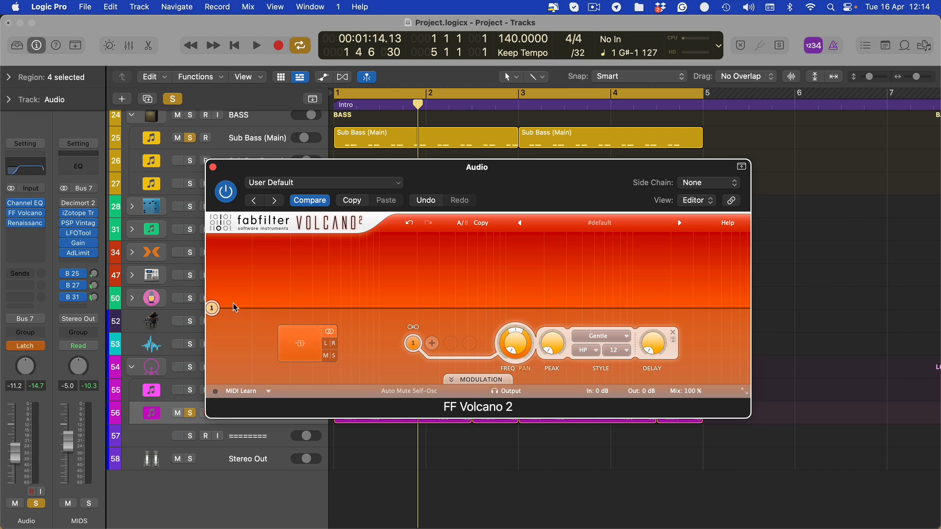
{"action": "key", "text": "space"}
{"action": "left_click_drag", "start_coordinate": [215, 312], "coordinate": [35, 404]}
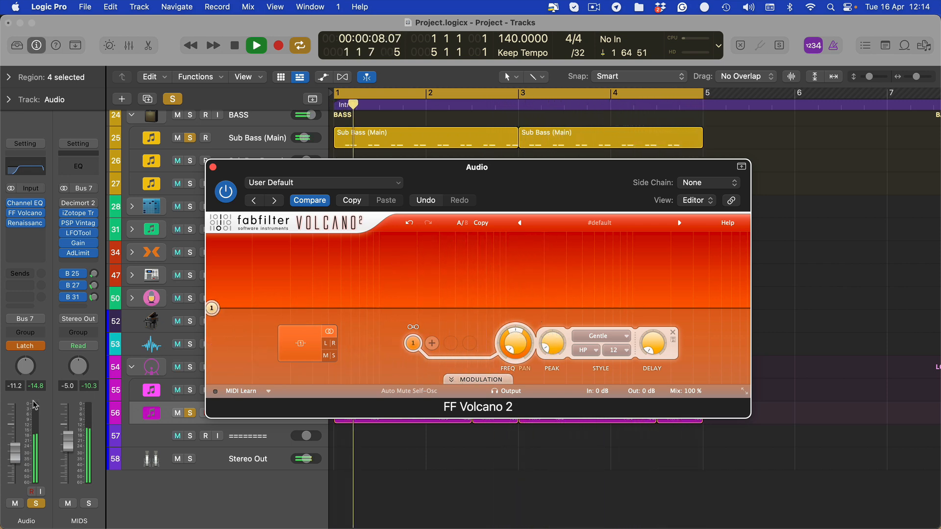
{"action": "key", "text": "ctrl+super+l"}
{"action": "key", "text": "super+w"}
- Play back the loop while reviewing the kick, sub bass and Loopcloud regions together
{"action": "scroll", "coordinate": [426, 450], "scroll_direction": "up", "scroll_amount": 10}
{"action": "scroll", "coordinate": [548, 303], "scroll_direction": "up", "scroll_amount": 3}
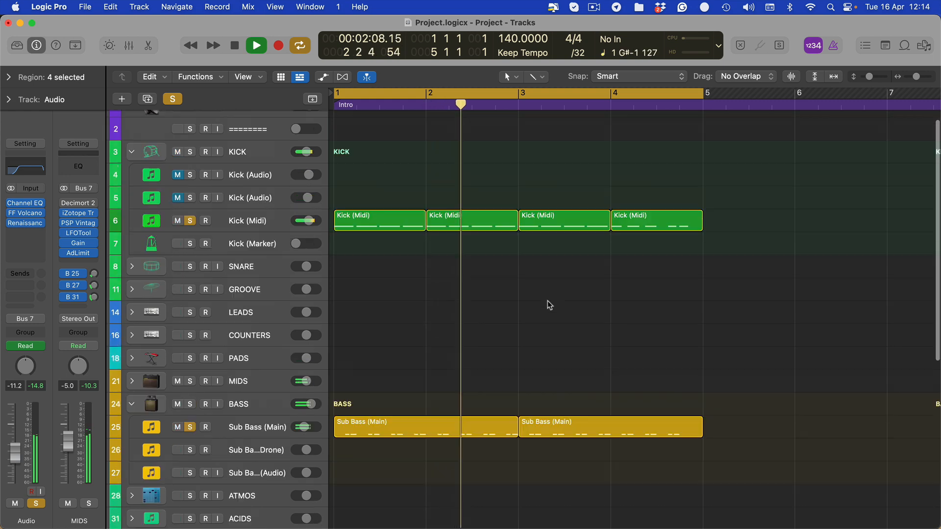
{"action": "left_click", "coordinate": [572, 281]}
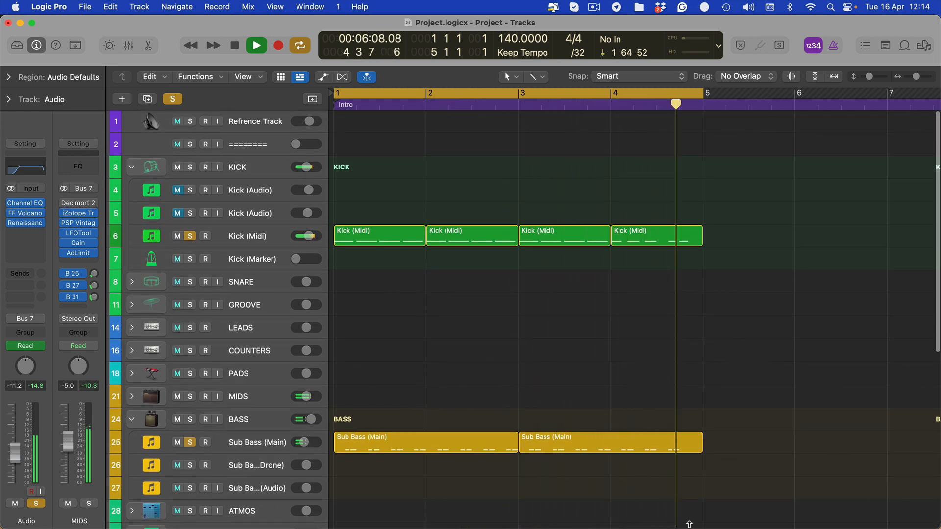
{"action": "scroll", "coordinate": [349, 467], "scroll_direction": "down", "scroll_amount": 12}
{"action": "key", "text": "space"}
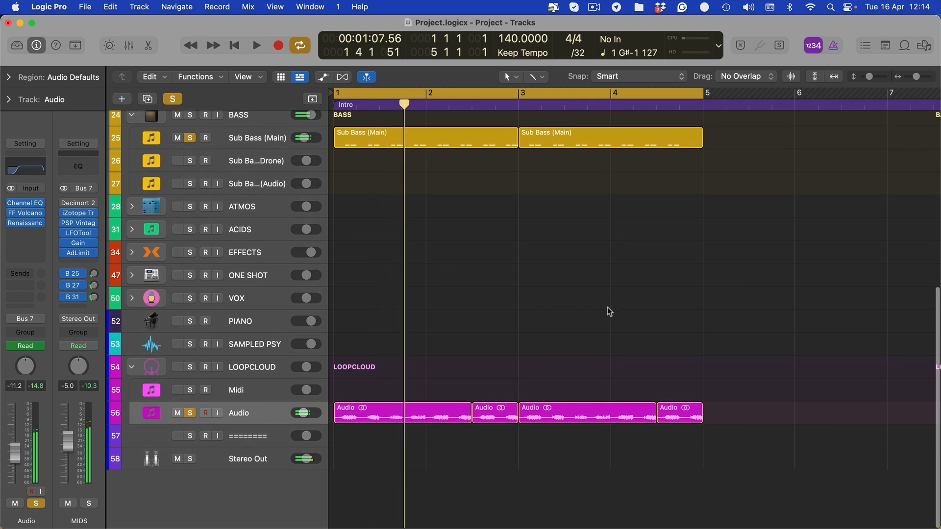
- Unmute the final two notes of the second Sub Bass (Main) region and return to the arrangement with that track selected
{"action": "scroll", "coordinate": [550, 301], "scroll_direction": "up", "scroll_amount": 4}
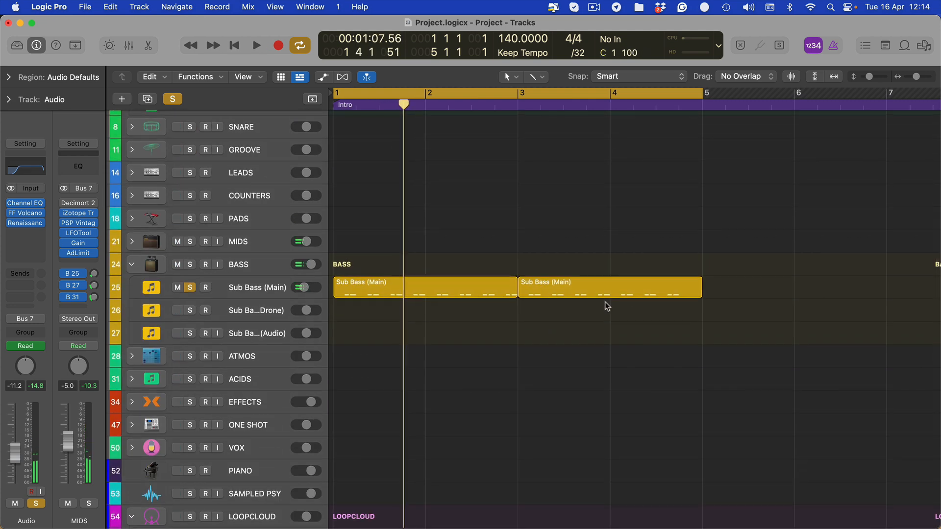
{"action": "double_click", "coordinate": [672, 292]}
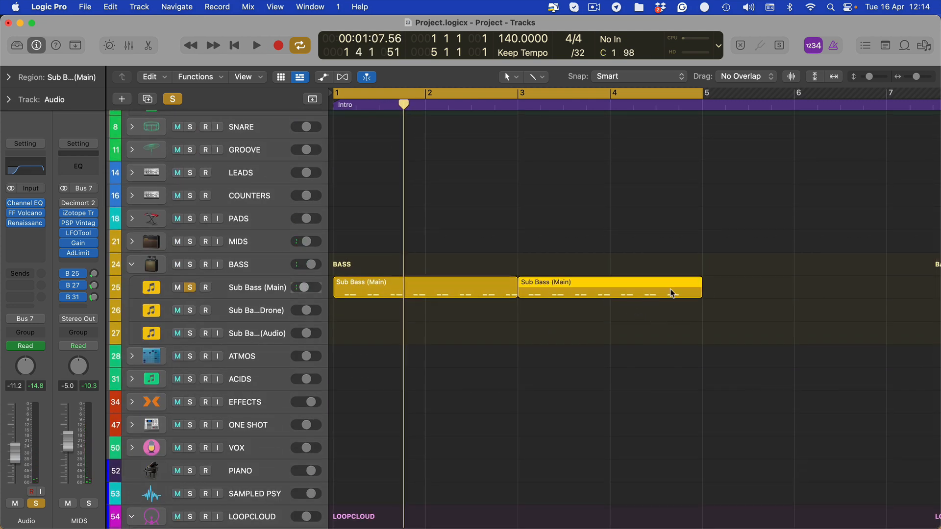
{"action": "left_click_drag", "start_coordinate": [818, 424], "coordinate": [725, 464]}
{"action": "key", "text": "e"}
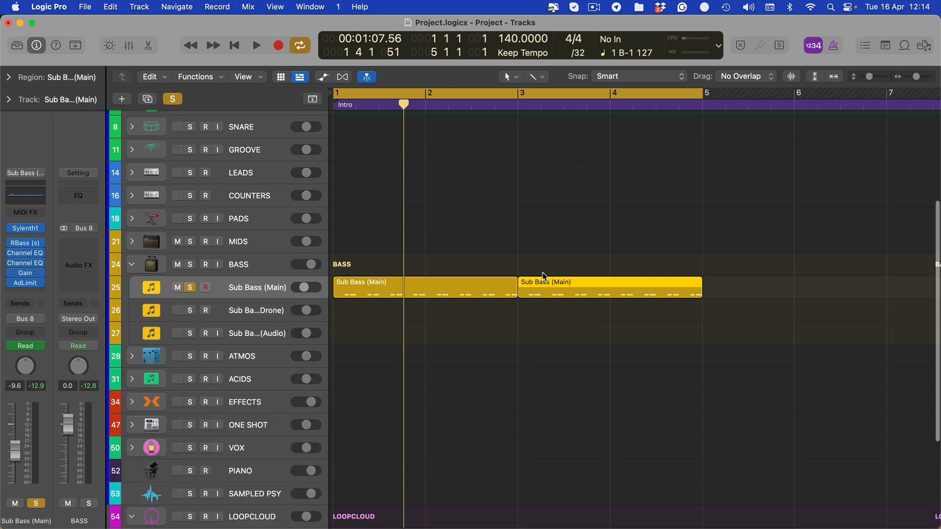
{"action": "left_click", "coordinate": [235, 310]}
{"action": "left_click", "coordinate": [278, 294]}
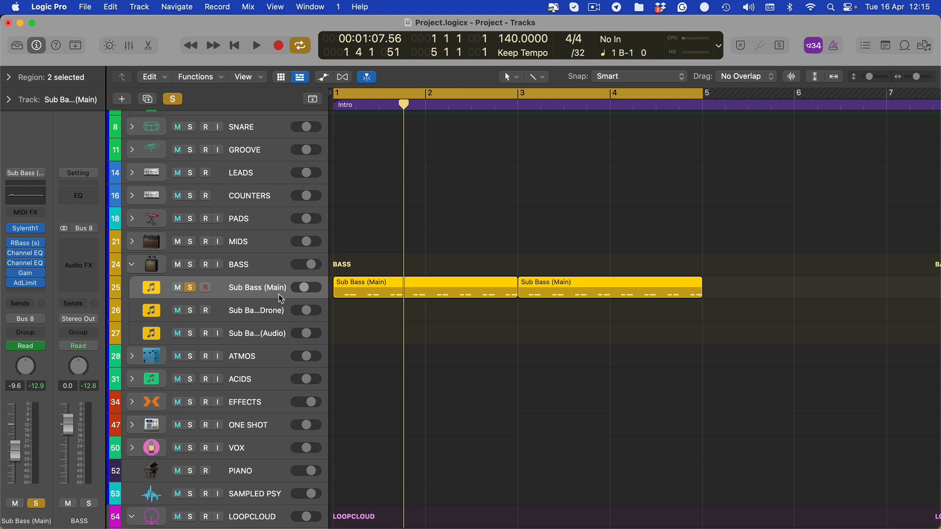
{"action": "key", "text": "Up"}
{"action": "key", "text": "space"}
{"action": "key", "text": "Down"}
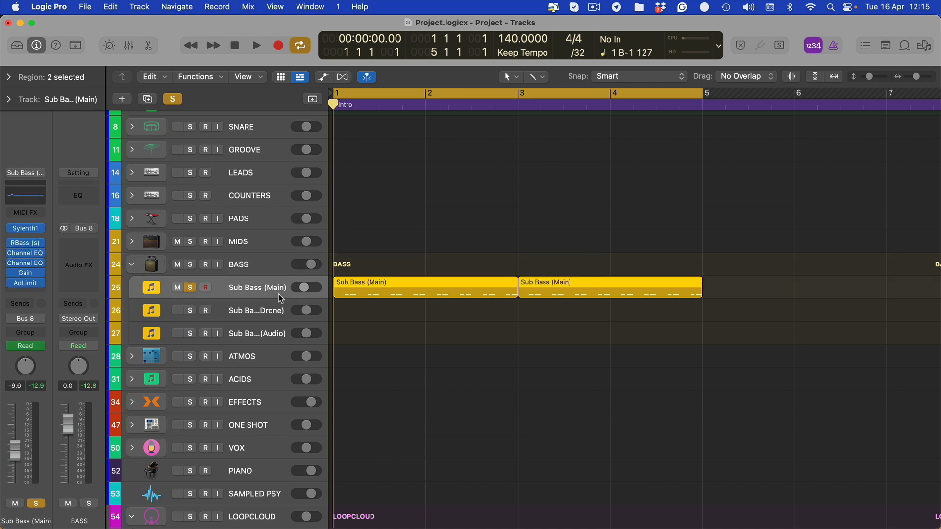
{"action": "key", "text": "Up"}
{"action": "key", "text": "Down"}
{"action": "key", "text": "Up"}
{"action": "key", "text": "Down"}
{"action": "key", "text": "Up"}
{"action": "key", "text": "Down"}
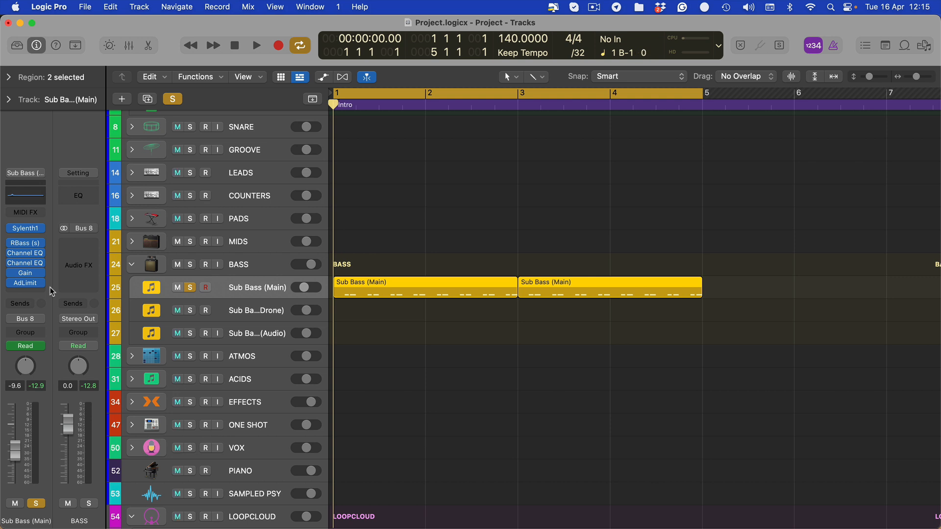
- Check the Gain automation on Sub Bass (Main) and play back the loop with the Gain plug-in temporarily bypassed
{"action": "key", "text": "a"}
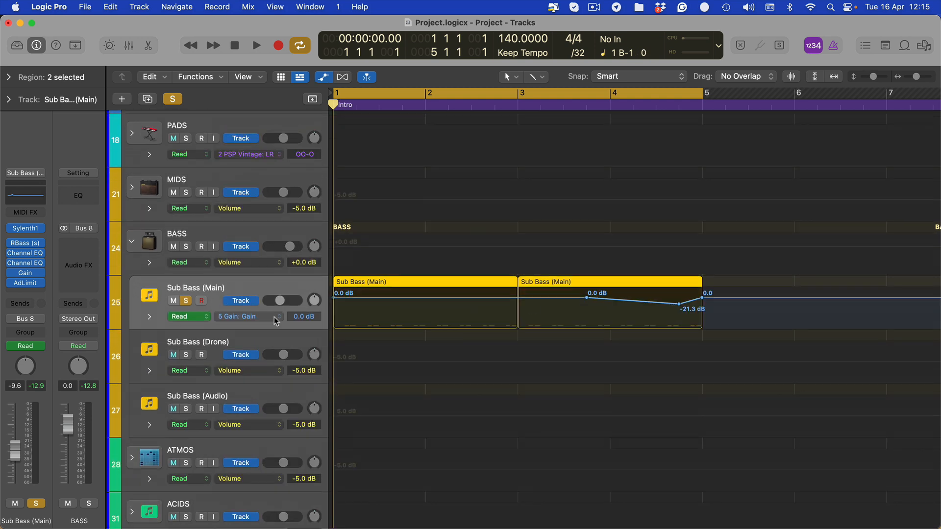
{"action": "key", "text": "space"}
{"action": "key", "text": "a"}
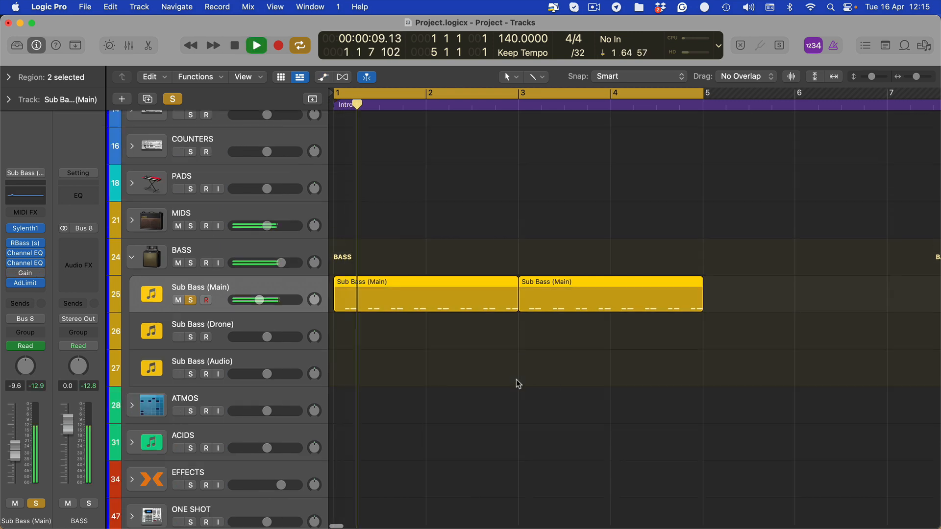
{"action": "scroll", "coordinate": [515, 382], "scroll_direction": "down", "scroll_amount": 5}
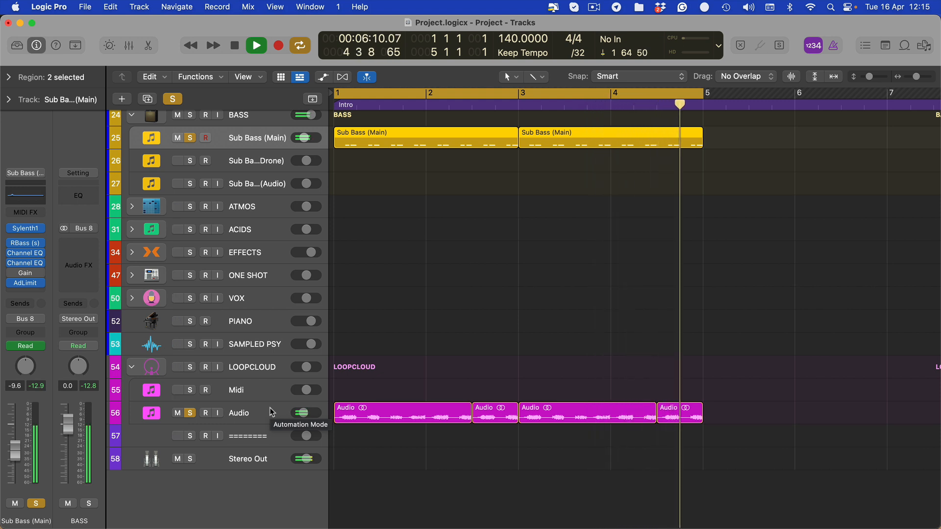
{"action": "key", "text": "space"}
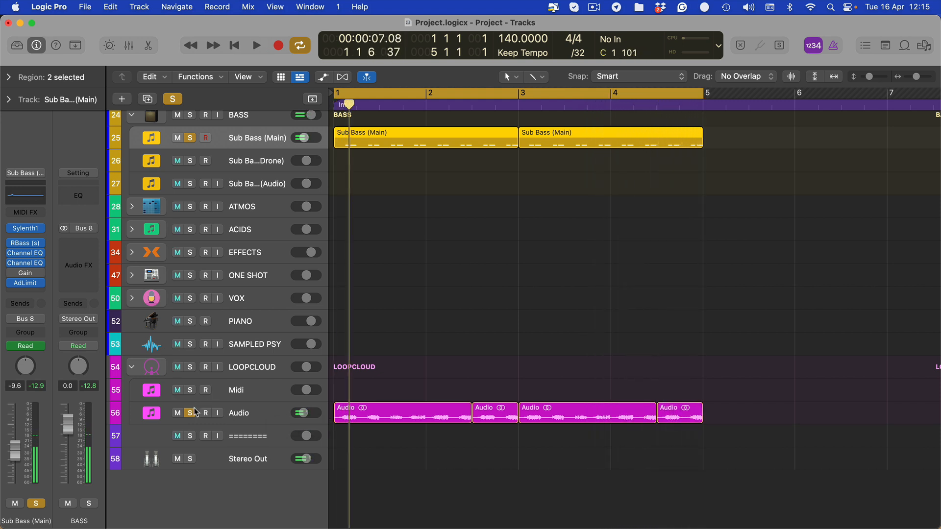
- Display the 5 Gain: Gain automation on Sub Bass (Main) during playback, and hide the automation again
{"action": "scroll", "coordinate": [362, 233], "scroll_direction": "up", "scroll_amount": 2}
{"action": "key", "text": "space"}
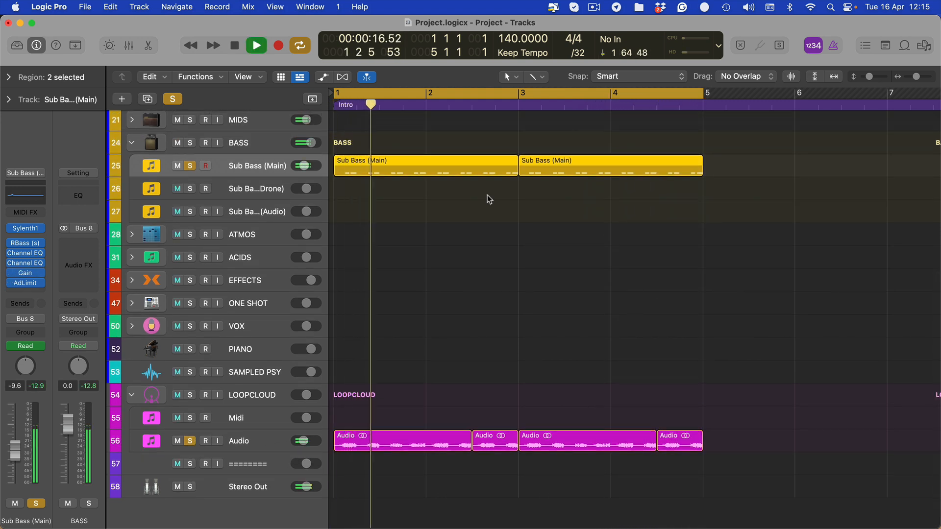
{"action": "key", "text": "a"}
{"action": "left_click", "coordinate": [240, 195]}
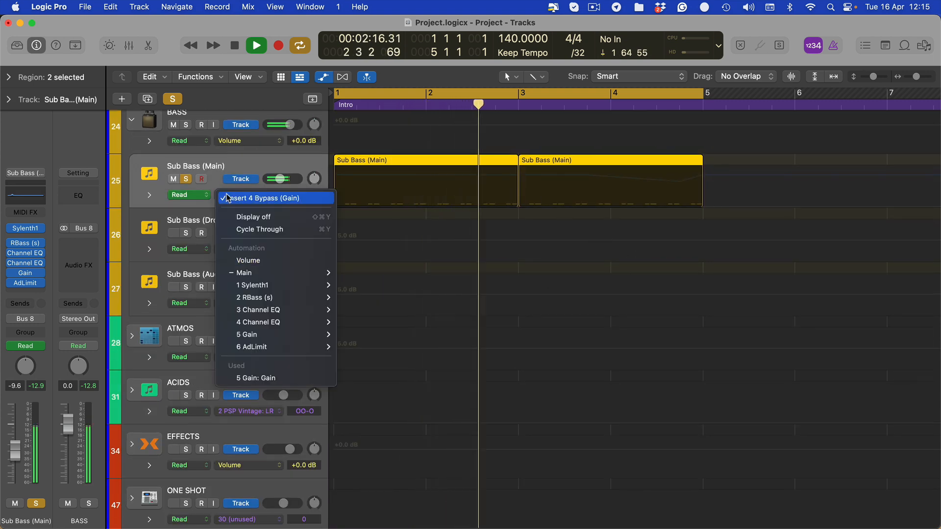
{"action": "left_click", "coordinate": [245, 382]}
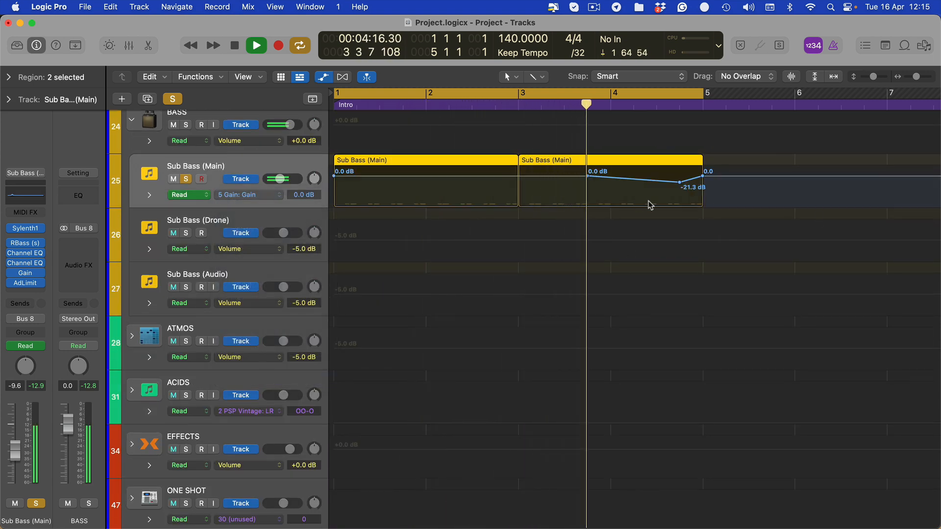
{"action": "key", "text": "a"}
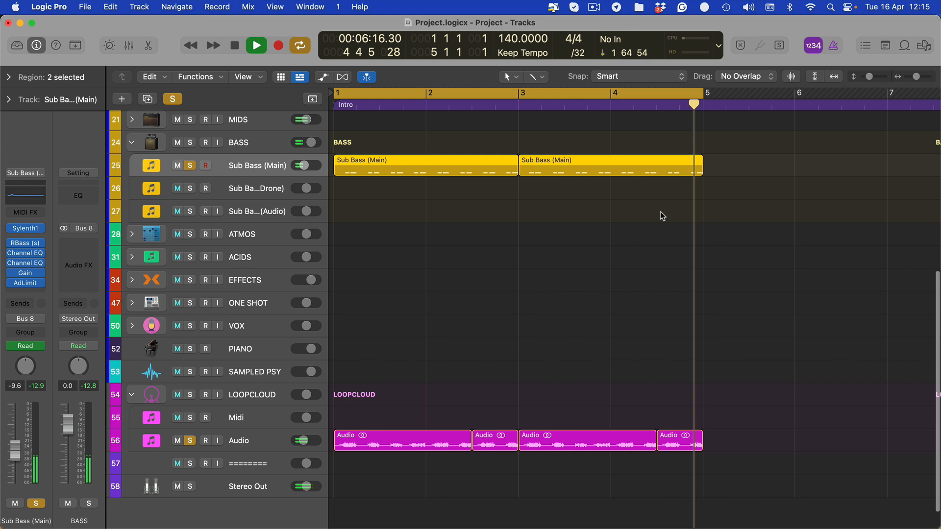
- Mute the last two notes of the second Sub Bass (Main) region in the piano roll and close the editor
{"action": "double_click", "coordinate": [684, 170]}
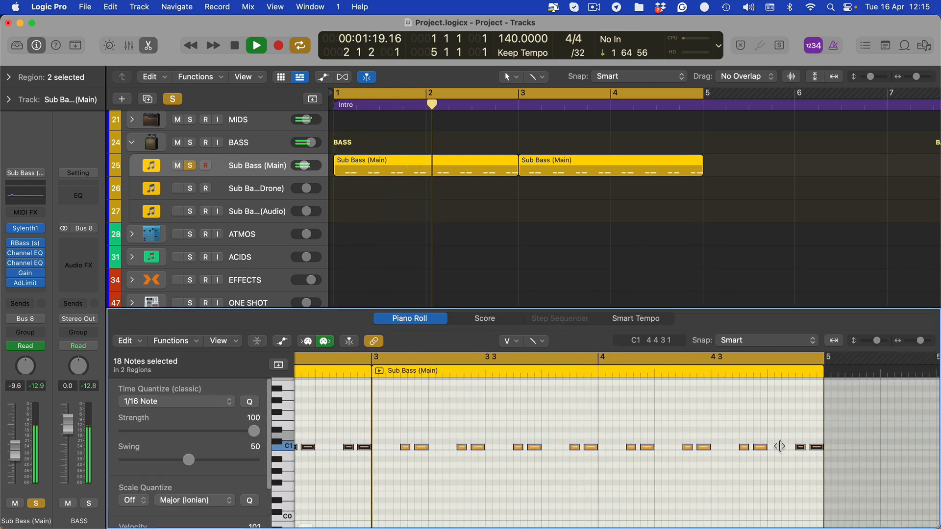
{"action": "left_click_drag", "start_coordinate": [643, 458], "coordinate": [636, 466]}
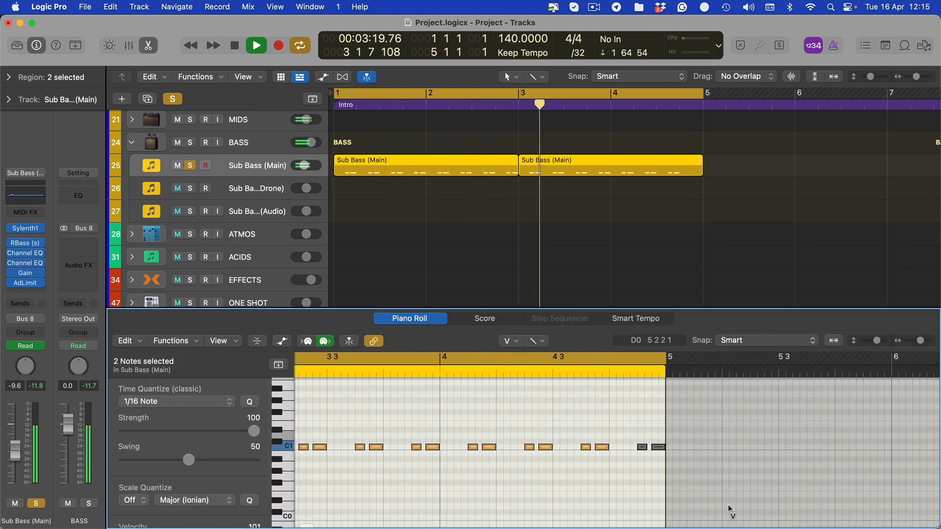
{"action": "key", "text": "p"}
{"action": "left_click", "coordinate": [559, 311]}
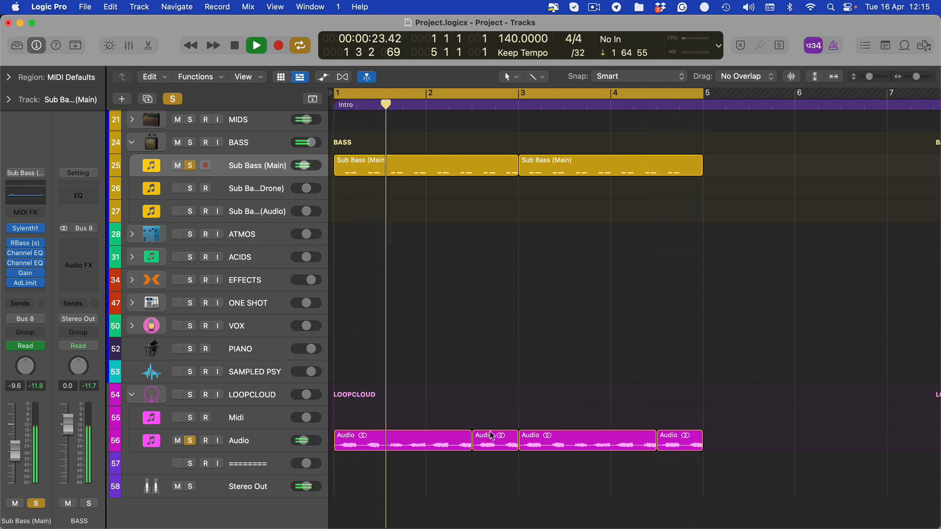
- Stop playback, return the playhead to the start and select the fourth Kick (Midi) region
{"action": "key", "text": "space"}
{"action": "scroll", "coordinate": [478, 400], "scroll_direction": "up", "scroll_amount": 5}
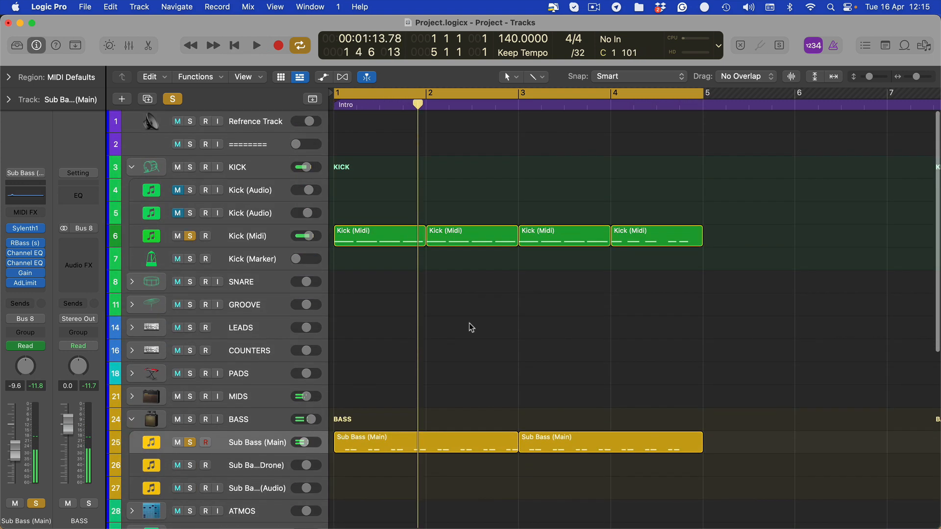
{"action": "scroll", "coordinate": [468, 322], "scroll_direction": "down", "scroll_amount": 3}
{"action": "key", "text": "Return"}
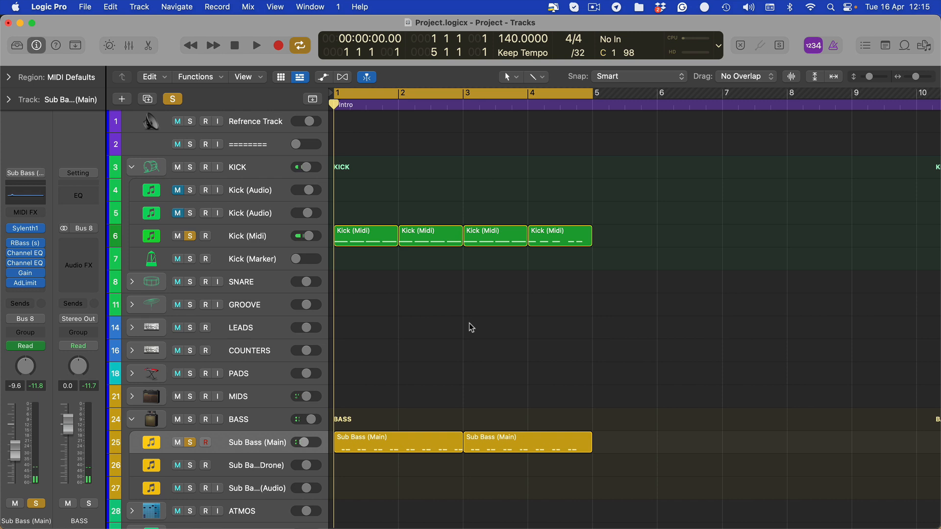
{"action": "left_click", "coordinate": [548, 236]}
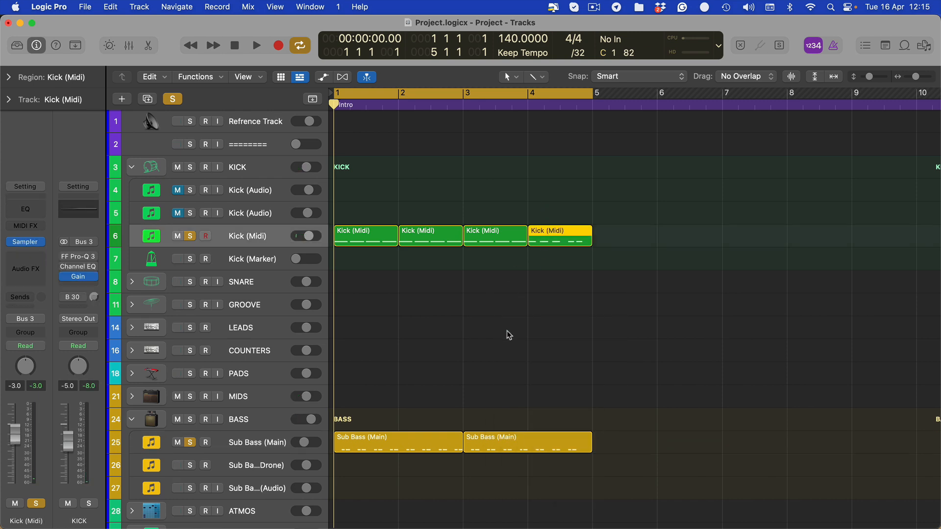
- Delete the lowered point near the end of bar 4 from the Gain automation on Sub Bass (Main)
{"action": "scroll", "coordinate": [506, 333], "scroll_direction": "down", "scroll_amount": 2}
{"action": "left_click", "coordinate": [267, 411]}
{"action": "key", "text": "a"}
{"action": "scroll", "coordinate": [514, 379], "scroll_direction": "down", "scroll_amount": 3}
{"action": "key", "text": "a"}
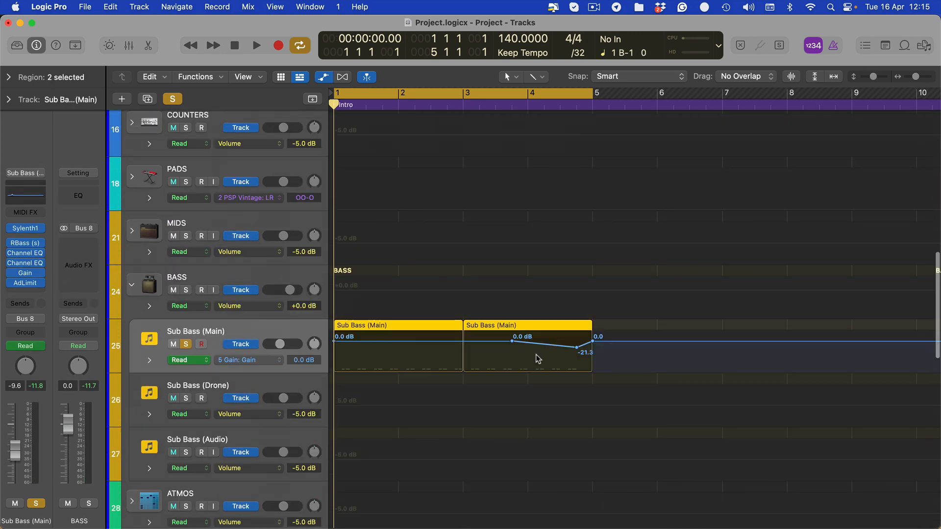
{"action": "double_click", "coordinate": [576, 348]}
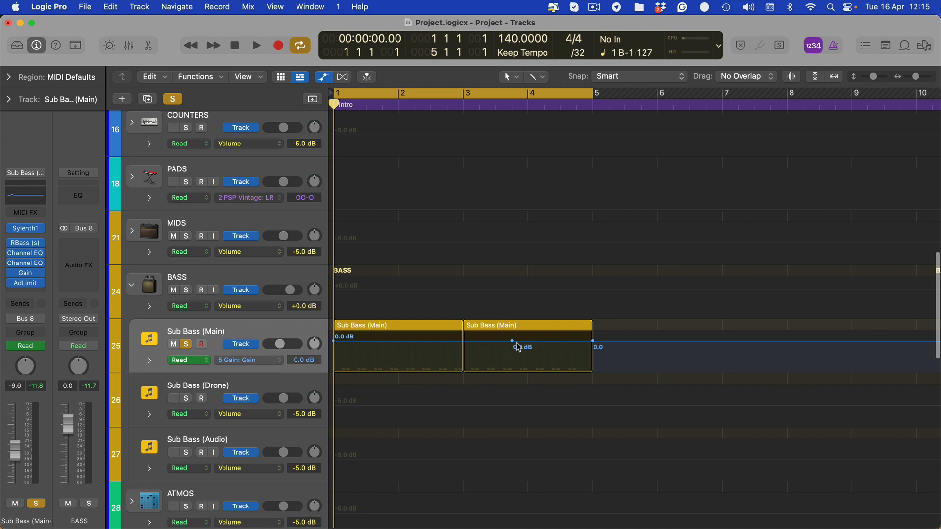
{"action": "key", "text": "a"}
- Mute the last eight notes of the second Sub Bass (Main) region, from bar 4 onward, and briefly play the loop
{"action": "left_click", "coordinate": [560, 331]}
{"action": "double_click", "coordinate": [560, 331]}
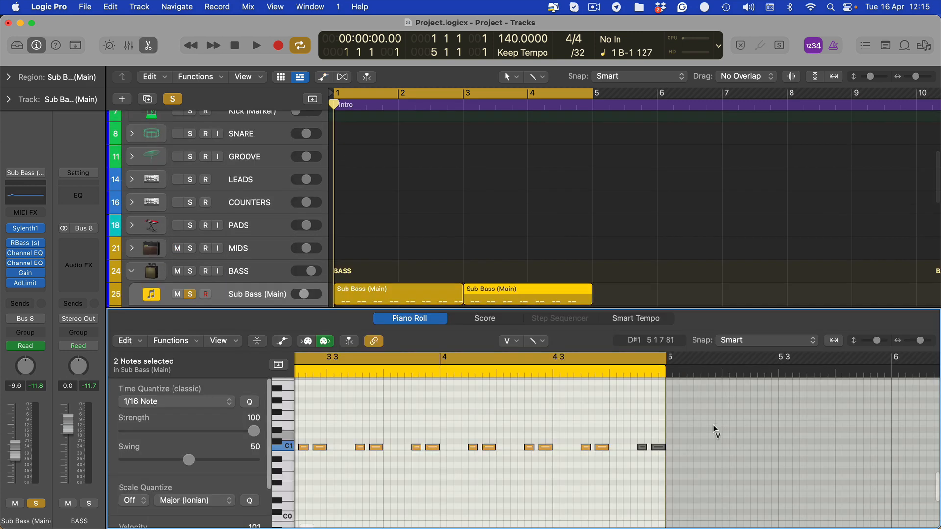
{"action": "left_click_drag", "start_coordinate": [743, 427], "coordinate": [472, 478]}
{"action": "key", "text": "space"}
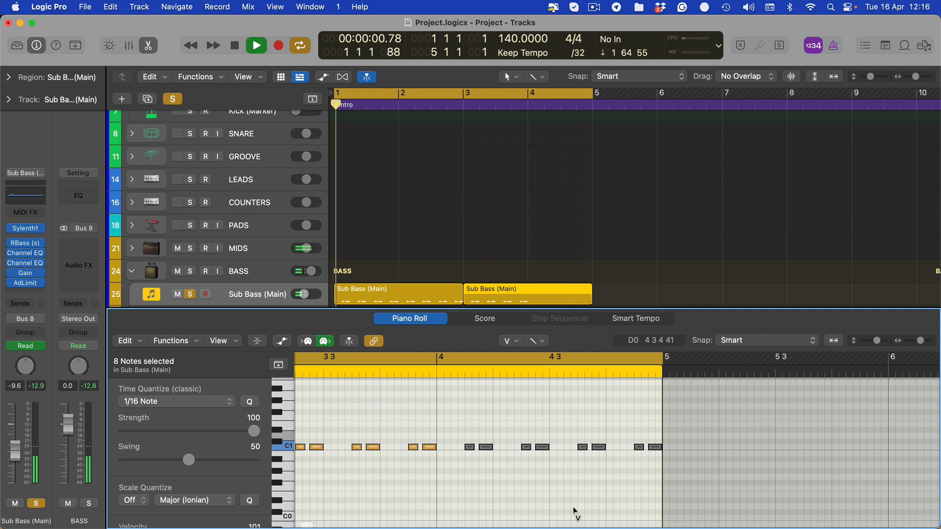
{"action": "key", "text": "space"}
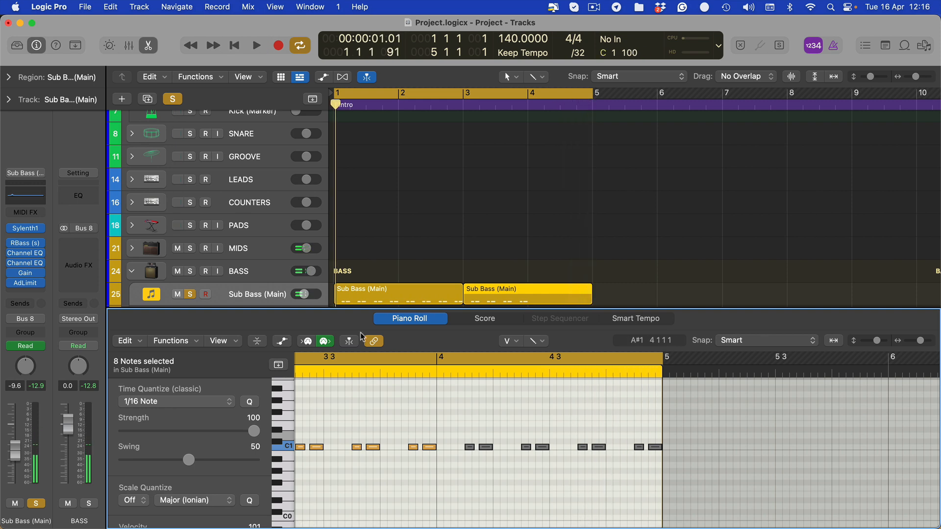
- Unmute the bar 4 notes of the second Sub Bass (Main) region except the last two and close the piano roll
{"action": "left_click_drag", "start_coordinate": [699, 424], "coordinate": [447, 495]}
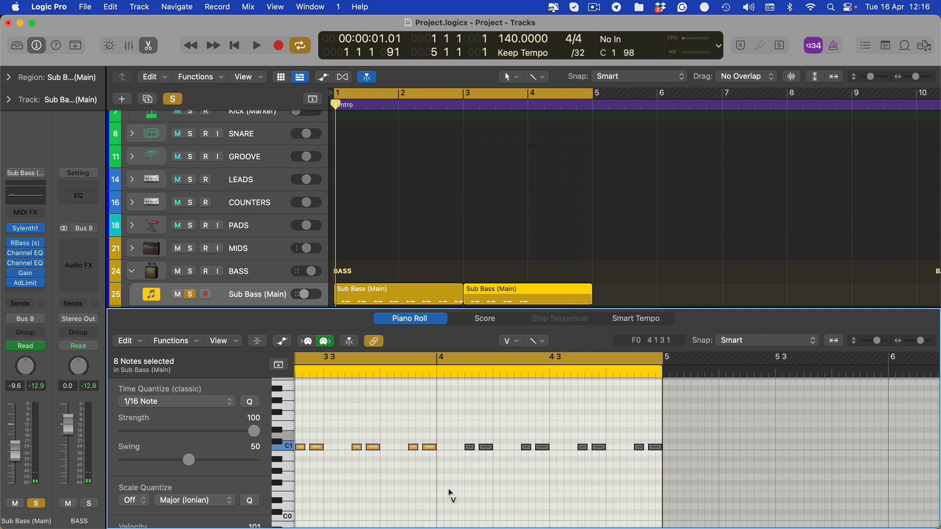
{"action": "left_click_drag", "start_coordinate": [730, 421], "coordinate": [615, 485]}
{"action": "key", "text": "ctrl+m"}
{"action": "key", "text": "p"}
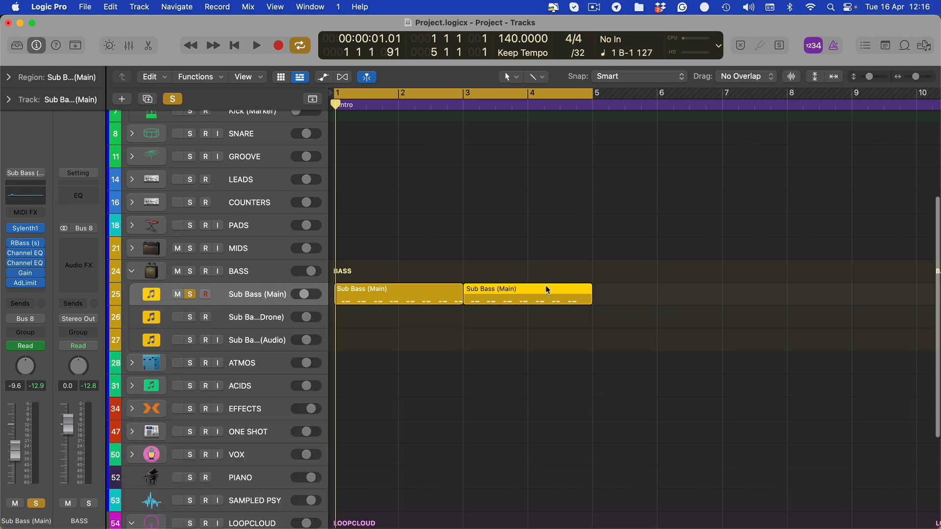
- Replace the fourth Kick (Midi) region with a copy of the third one, aligned to the start of bar 4
{"action": "scroll", "coordinate": [530, 301], "scroll_direction": "up", "scroll_amount": 8}
{"action": "left_click", "coordinate": [555, 280]}
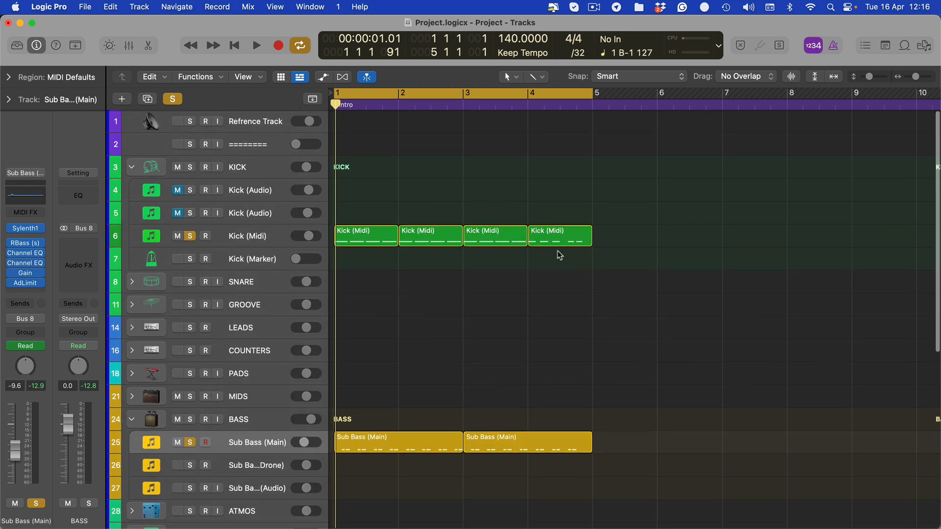
{"action": "left_click", "coordinate": [558, 228]}
{"action": "key", "text": "Delete"}
{"action": "left_click_drag", "start_coordinate": [489, 241], "coordinate": [560, 241]}
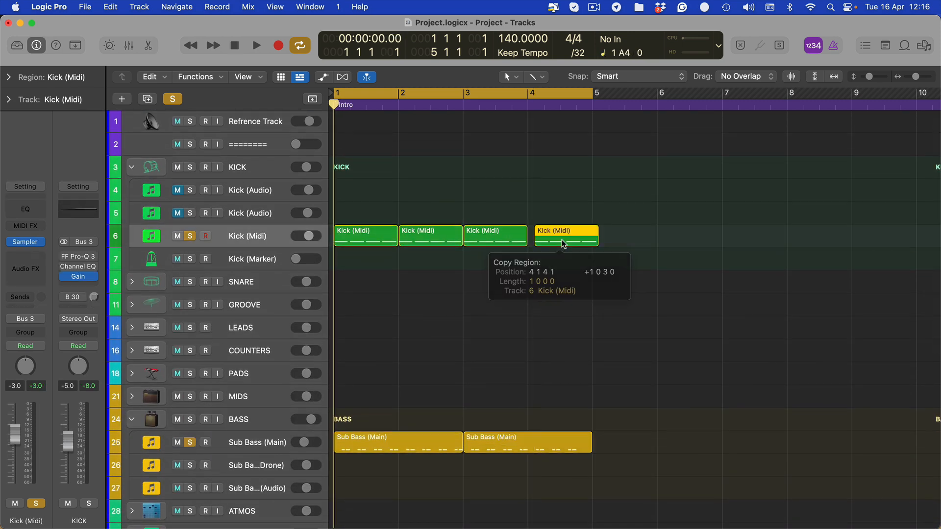
{"action": "key", "text": "super+z"}
{"action": "key", "text": "super+r"}
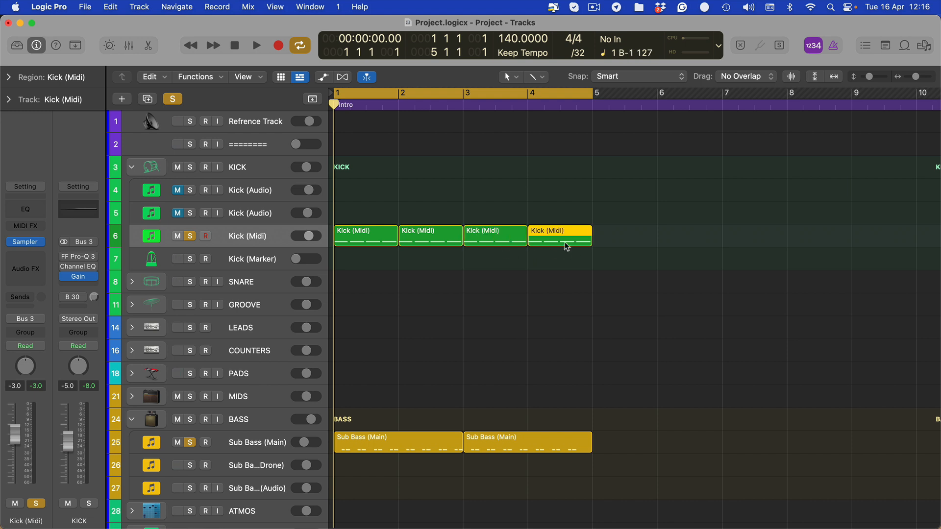
- In the fourth Kick (Midi) region, shorten the last kick note and add a second short kick half a beat after it
{"action": "double_click", "coordinate": [565, 244]}
{"action": "left_click_drag", "start_coordinate": [696, 412], "coordinate": [643, 449]}
{"action": "key", "text": "t"}
{"action": "left_click", "coordinate": [609, 448]}
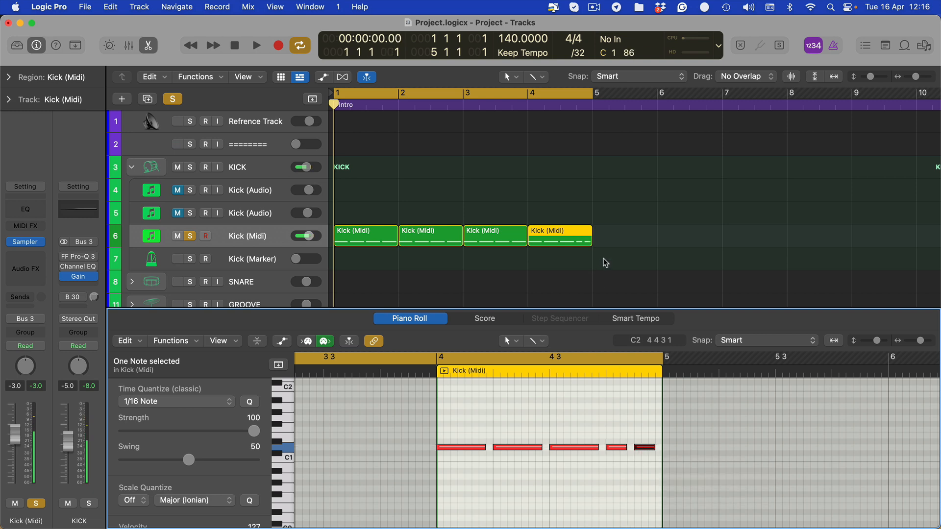
- Show the fourth Kick (Midi) and second Sub Bass (Main) regions together in the piano roll and delete the last two bass notes
{"action": "left_click", "coordinate": [571, 244]}
{"action": "scroll", "coordinate": [571, 250], "scroll_direction": "down", "scroll_amount": 10}
{"action": "left_click", "coordinate": [565, 206], "text": "shift"}
{"action": "scroll", "coordinate": [684, 466], "scroll_direction": "up", "scroll_amount": 3}
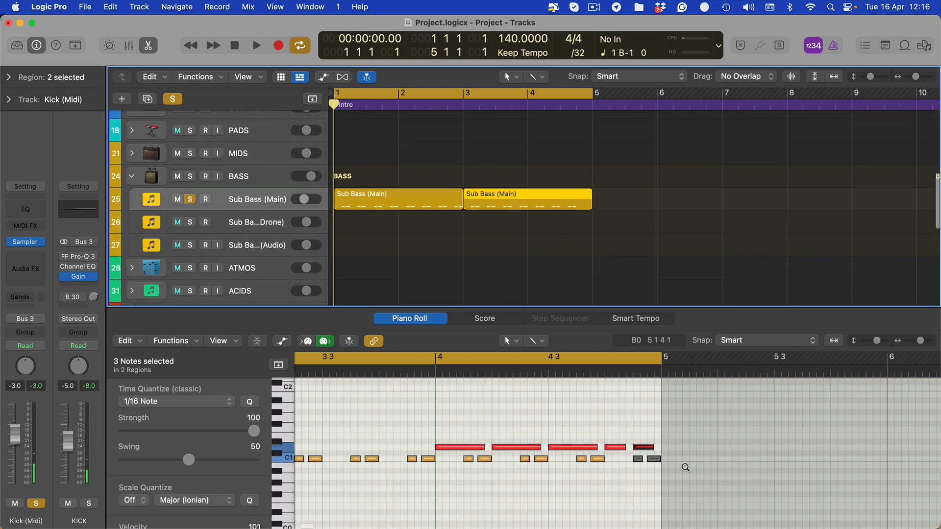
{"action": "scroll", "coordinate": [637, 485], "scroll_direction": "right", "scroll_amount": 5}
{"action": "left_click", "coordinate": [556, 458]}
{"action": "left_click", "coordinate": [459, 458]}
{"action": "left_click", "coordinate": [478, 459], "text": "shift"}
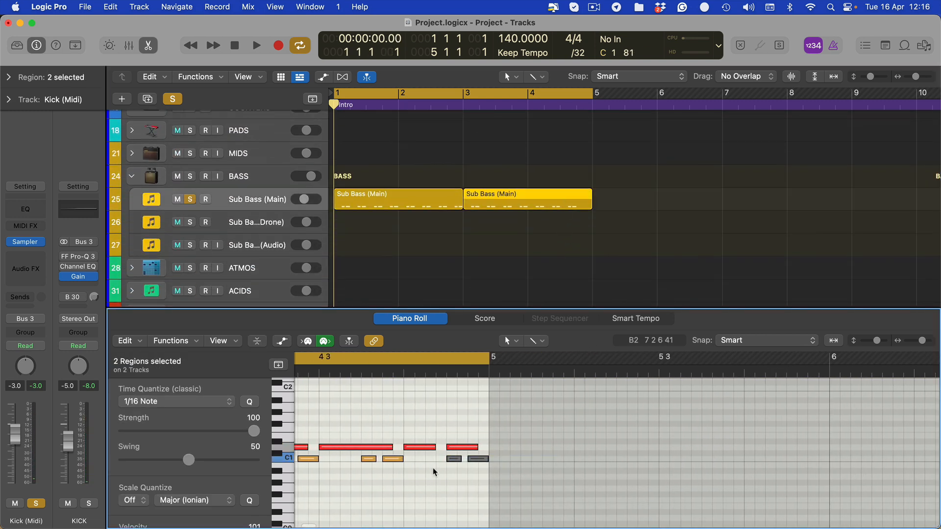
{"action": "left_click_drag", "start_coordinate": [549, 454], "coordinate": [412, 462]}
{"action": "key", "text": "Delete"}
- Set the cycle range to bar 4, play it and undo the deletion of the last two bass notes
{"action": "left_click_drag", "start_coordinate": [529, 94], "coordinate": [590, 95]}
{"action": "key", "text": "space"}
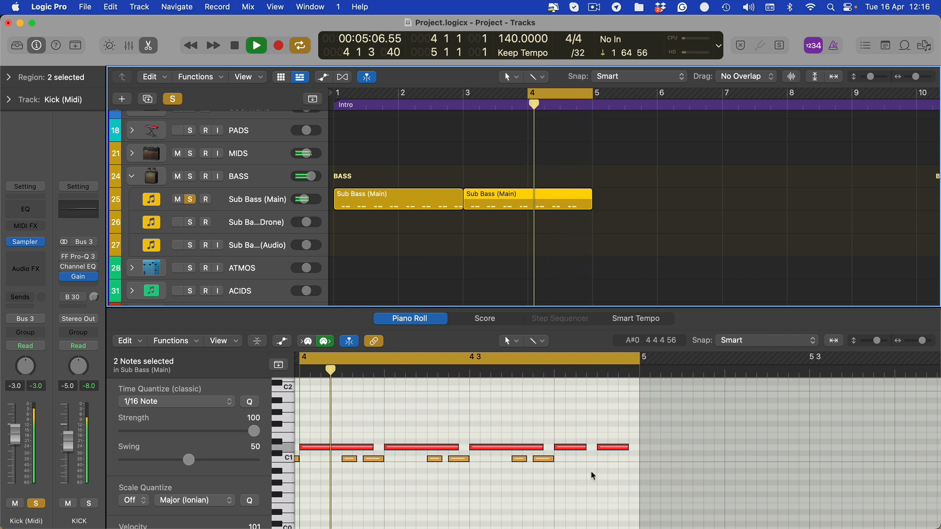
{"action": "key", "text": "super+z"}
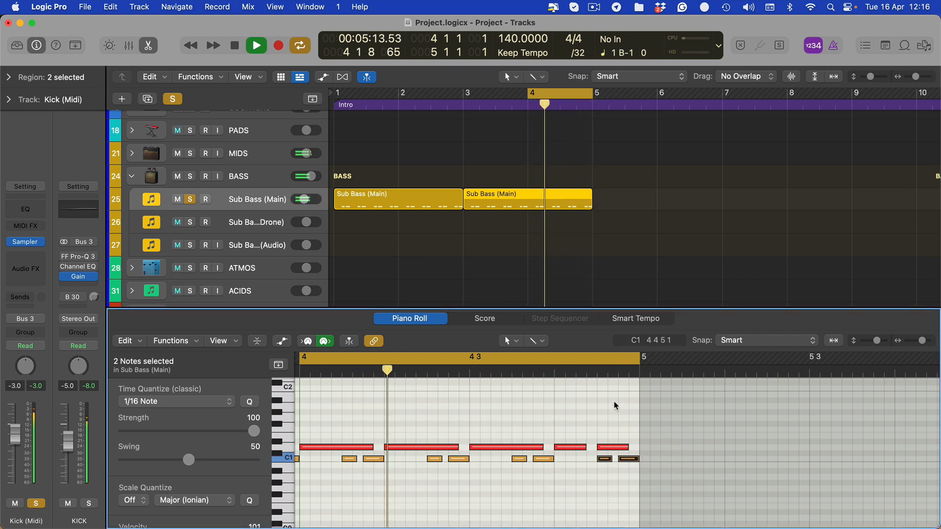
- Bypass the FF Volcano 2 filter on the Loopcloud Audio track and play bar 4
{"action": "scroll", "coordinate": [229, 226], "scroll_direction": "down", "scroll_amount": 10}
{"action": "left_click", "coordinate": [500, 243]}
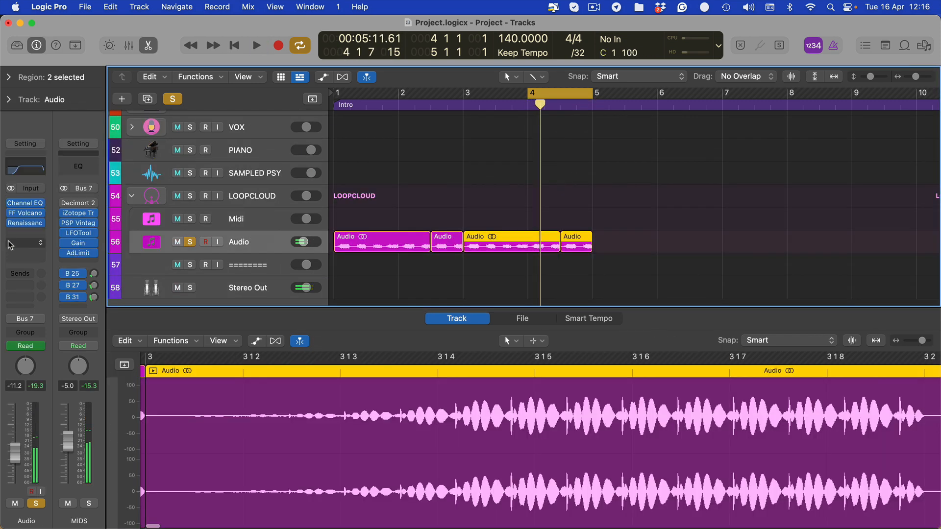
{"action": "scroll", "coordinate": [607, 238], "scroll_direction": "up", "scroll_amount": 10}
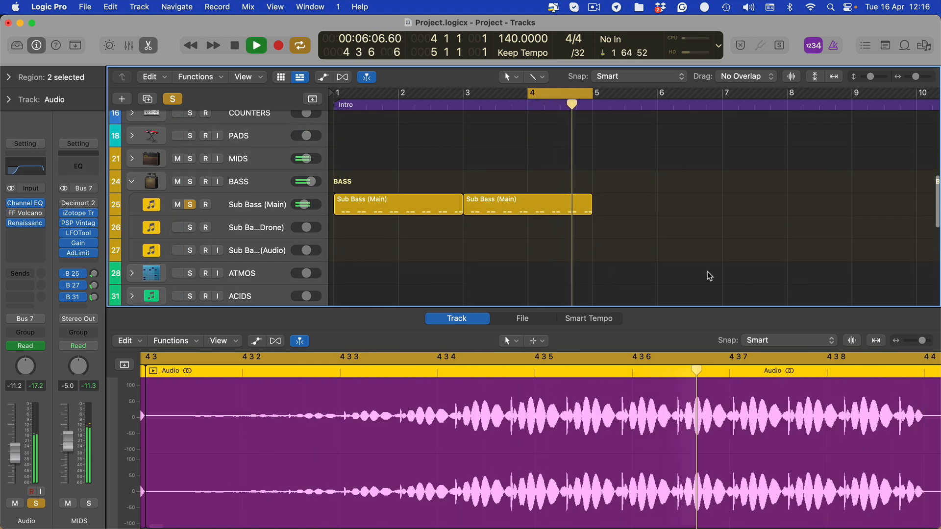
- Stop playback and mute the last two notes of the second Sub Bass (Main) region
{"action": "left_click", "coordinate": [581, 199]}
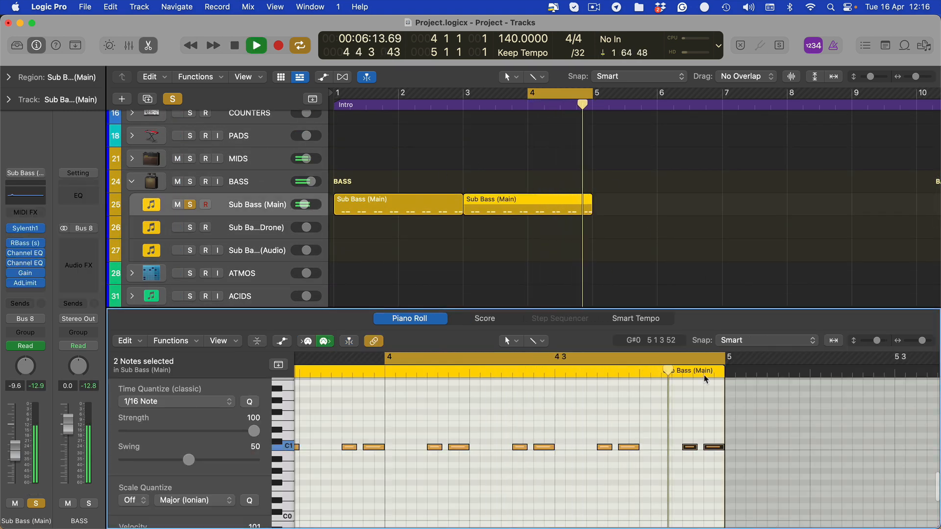
{"action": "key", "text": "space"}
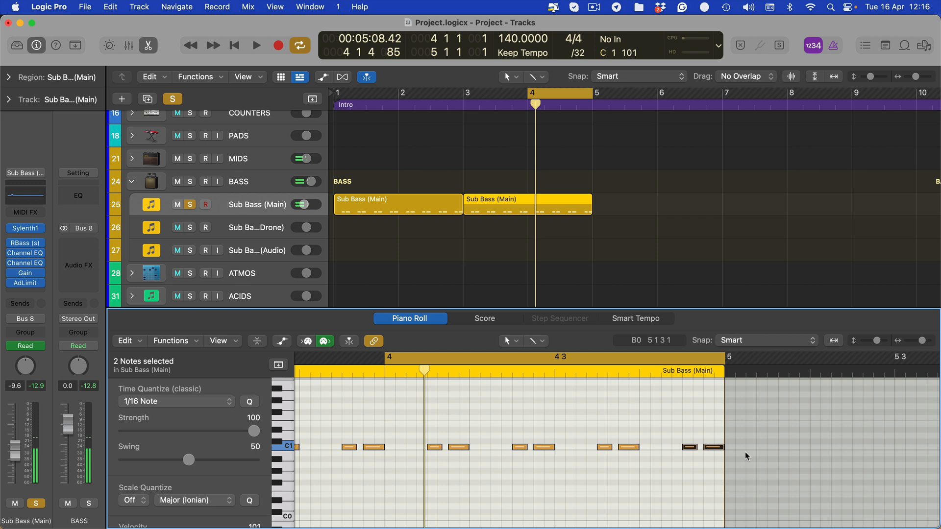
{"action": "left_click_drag", "start_coordinate": [814, 437], "coordinate": [690, 451]}
{"action": "key", "text": "ctrl+m"}
- Examine the final kick of bar 4 against the bass notes with the Kick (Midi) and Sub Bass (Main) regions shown together
{"action": "scroll", "coordinate": [608, 235], "scroll_direction": "up", "scroll_amount": 5}
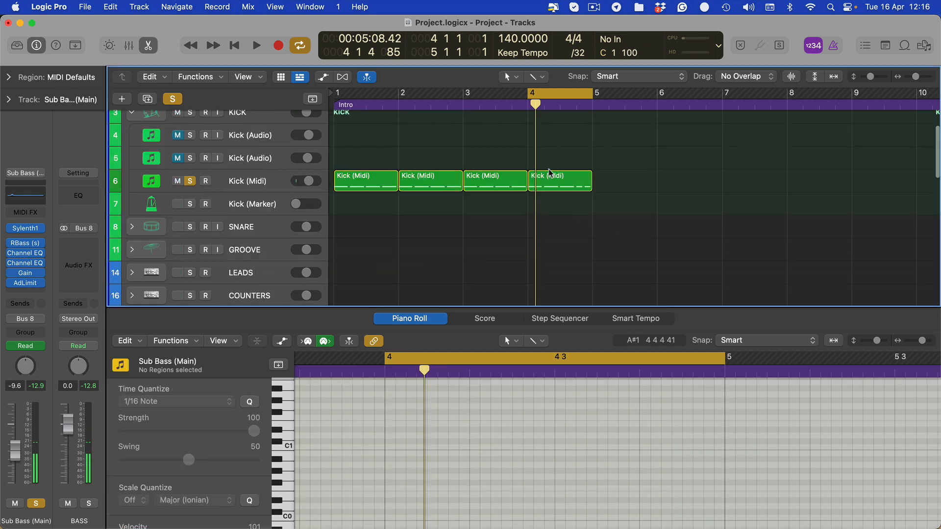
{"action": "left_click", "coordinate": [551, 179]}
{"action": "scroll", "coordinate": [561, 240], "scroll_direction": "up", "scroll_amount": 3}
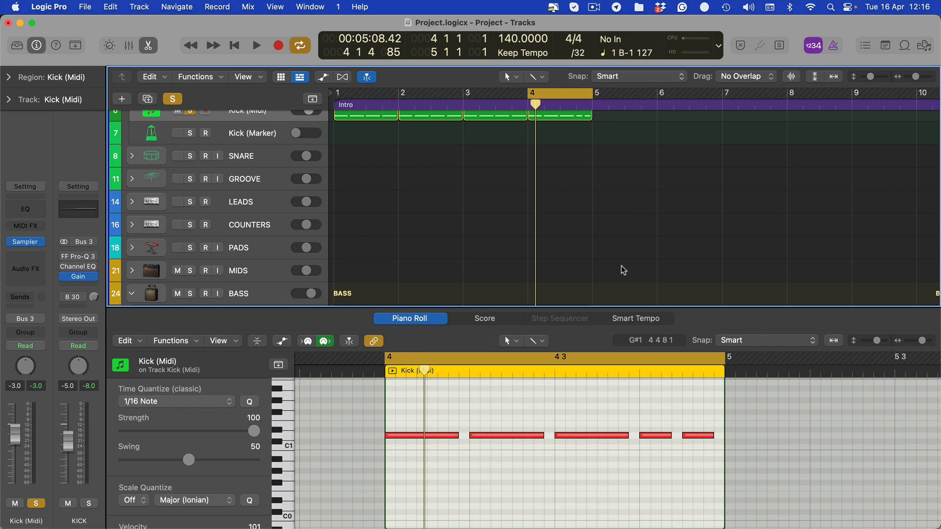
{"action": "left_click_drag", "start_coordinate": [755, 454], "coordinate": [698, 392]}
{"action": "scroll", "coordinate": [610, 258], "scroll_direction": "up", "scroll_amount": 4}
{"action": "scroll", "coordinate": [610, 257], "scroll_direction": "down", "scroll_amount": 7}
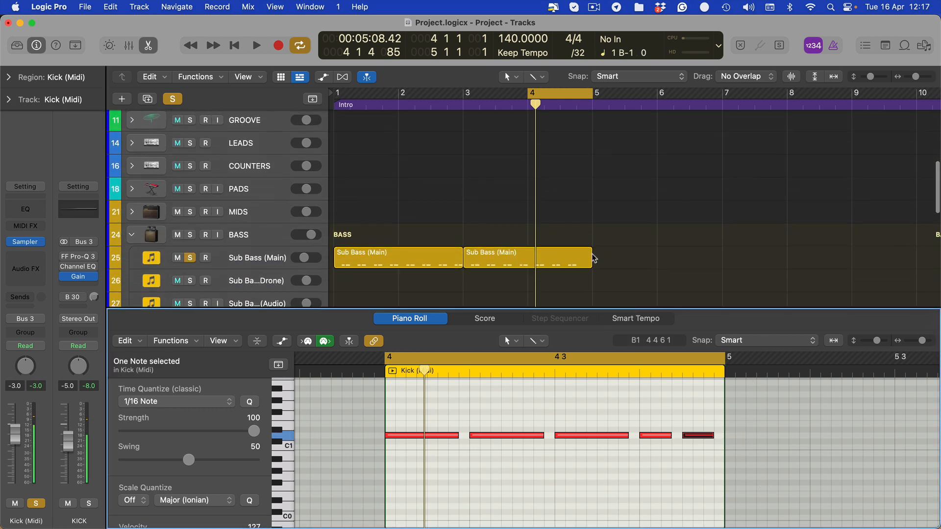
{"action": "left_click", "coordinate": [588, 251], "text": "shift"}
{"action": "scroll", "coordinate": [633, 455], "scroll_direction": "up", "scroll_amount": 3}
{"action": "left_click", "coordinate": [633, 456]}
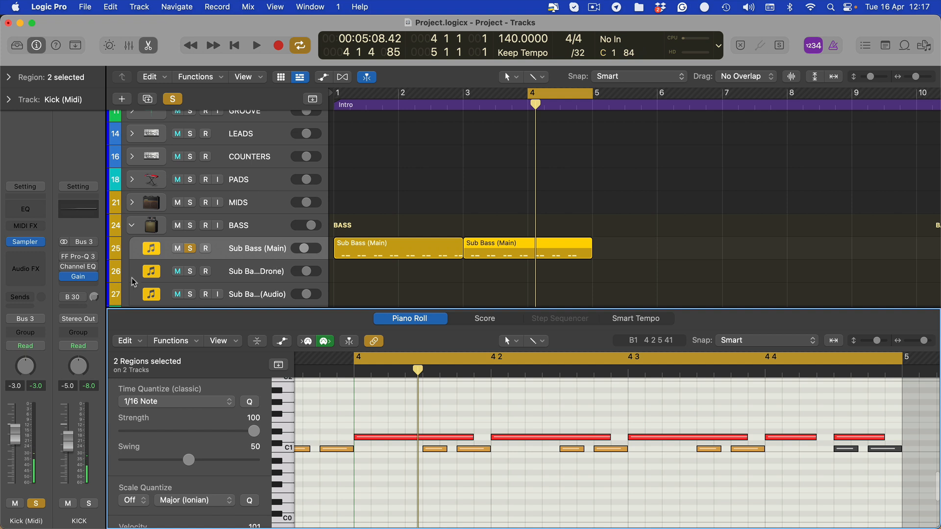
- Insert the LFOTool effect on the Sub Bass (Main) track, between the second Channel EQ and Gain
{"action": "left_click", "coordinate": [263, 246]}
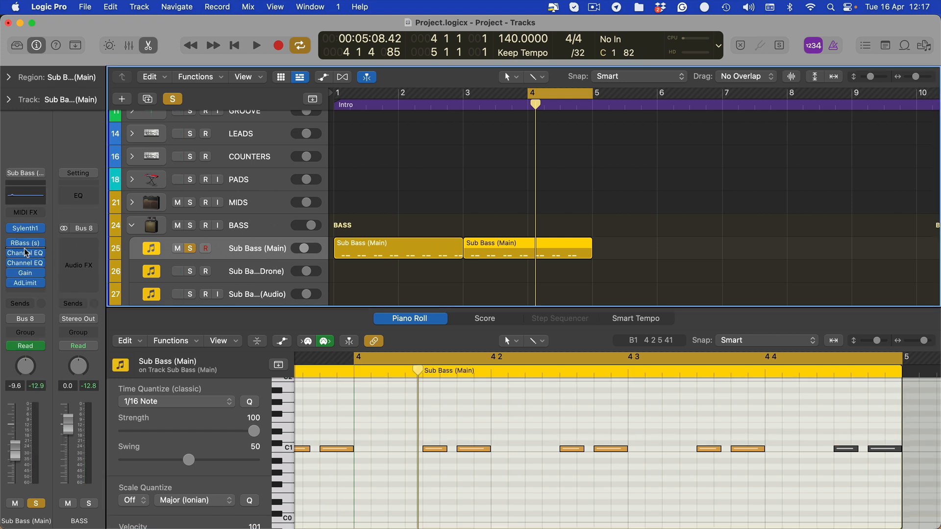
{"action": "left_click", "coordinate": [31, 272]}
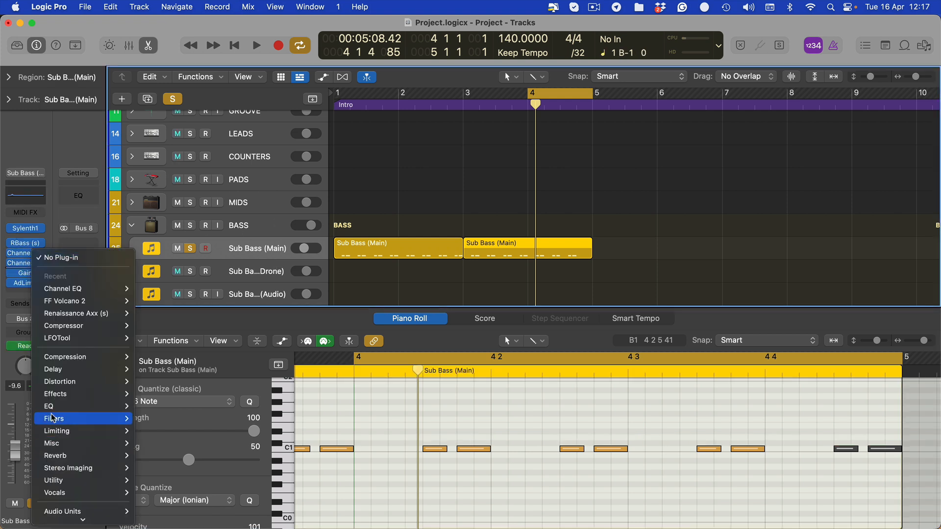
{"action": "mouse_move", "coordinate": [54, 406]}
{"action": "mouse_move", "coordinate": [156, 466]}
{"action": "mouse_move", "coordinate": [81, 388]}
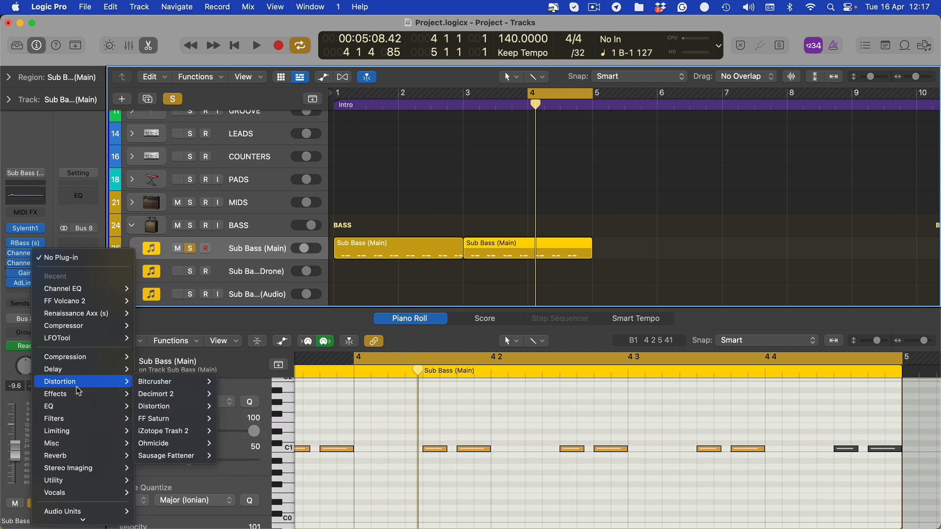
{"action": "left_click", "coordinate": [431, 262]}
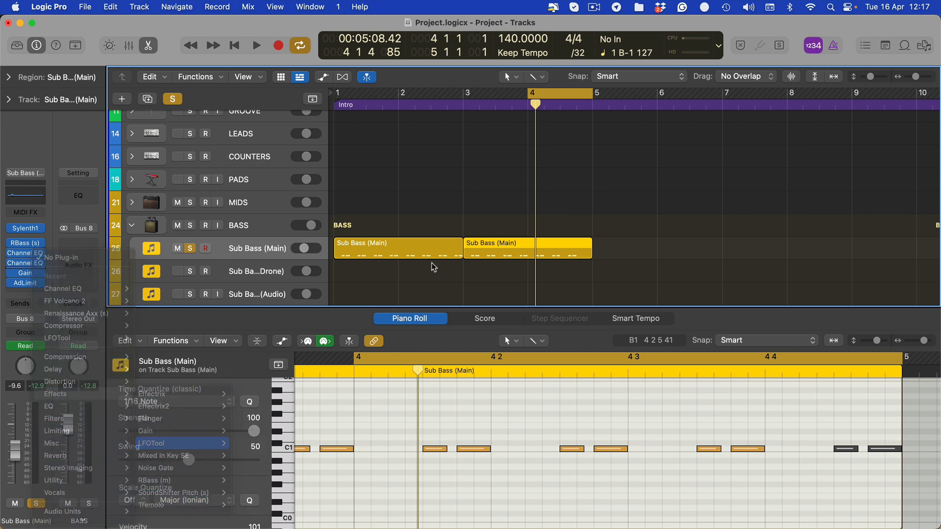
- Load the GO Sub preset in LFOTool, hide the plug-in windows and play bar 4
{"action": "left_click", "coordinate": [413, 183]}
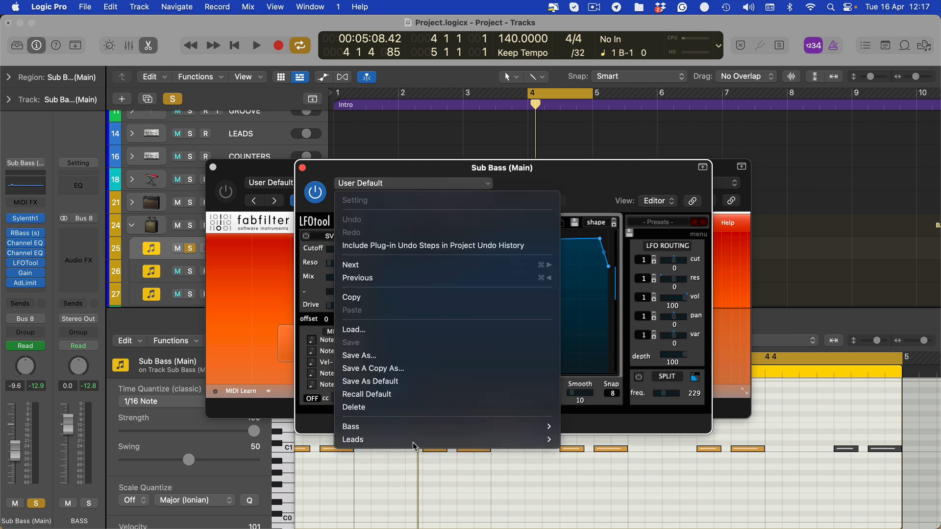
{"action": "left_click", "coordinate": [571, 484]}
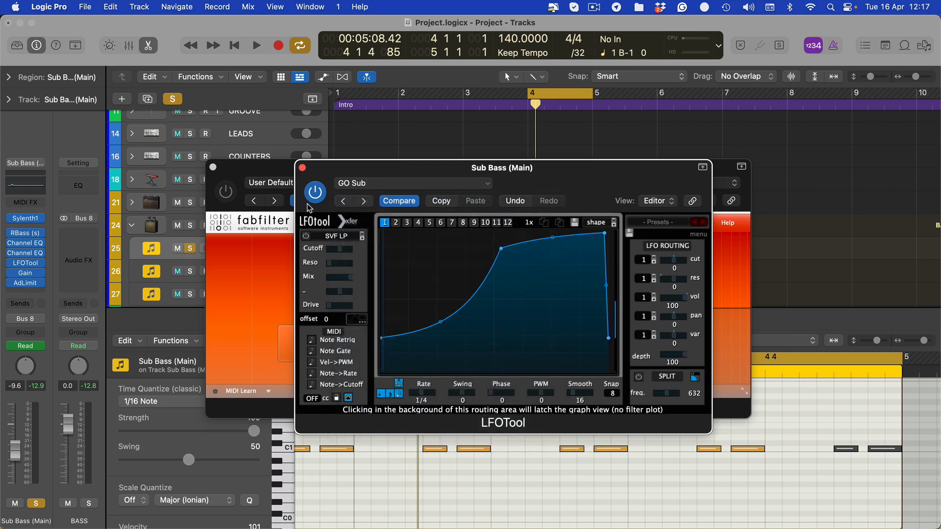
{"action": "left_click_drag", "start_coordinate": [437, 169], "coordinate": [402, 155]}
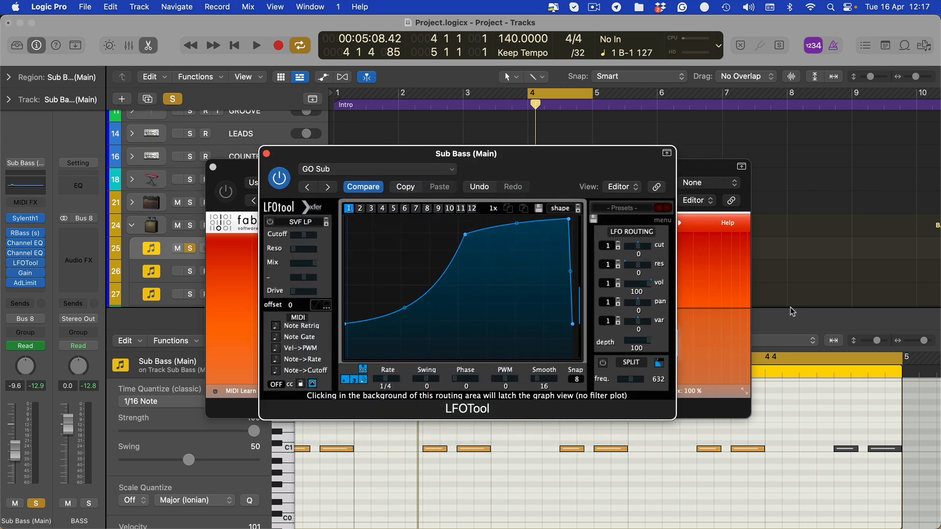
{"action": "key", "text": "v"}
{"action": "key", "text": "space"}
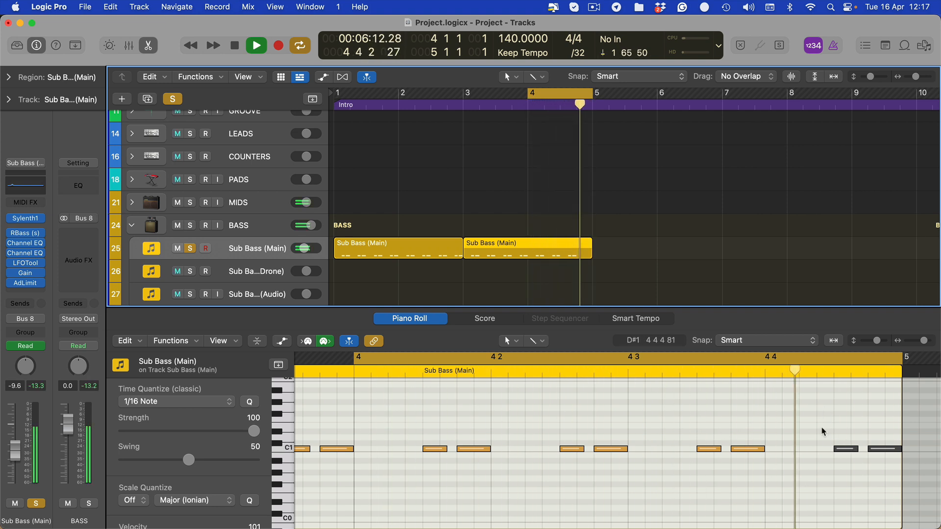
- Unmute the last two notes of the second Sub Bass (Main) region, stop playback and close the piano roll
{"action": "left_click_drag", "start_coordinate": [823, 431], "coordinate": [871, 451]}
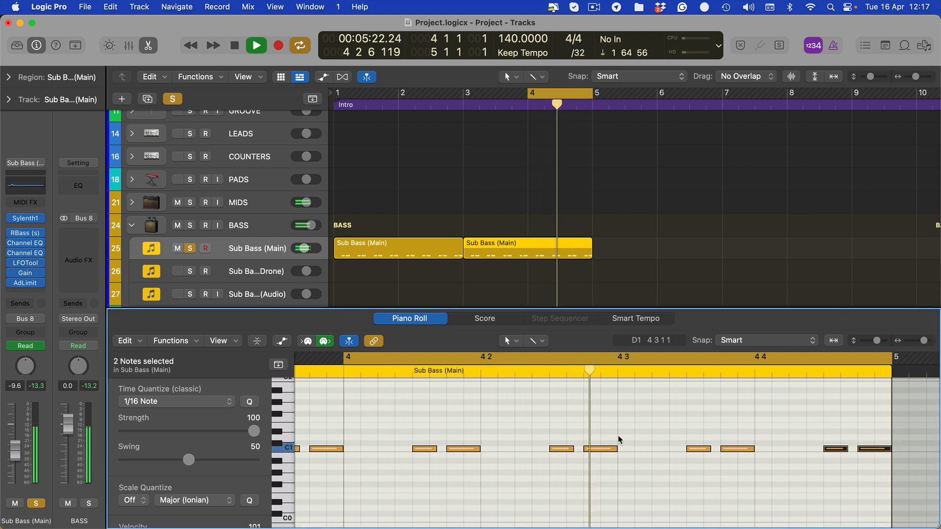
{"action": "key", "text": "space"}
{"action": "key", "text": "e"}
- Mute the Loopcloud Audio track and play bar 4 without it
{"action": "scroll", "coordinate": [223, 379], "scroll_direction": "down", "scroll_amount": 5}
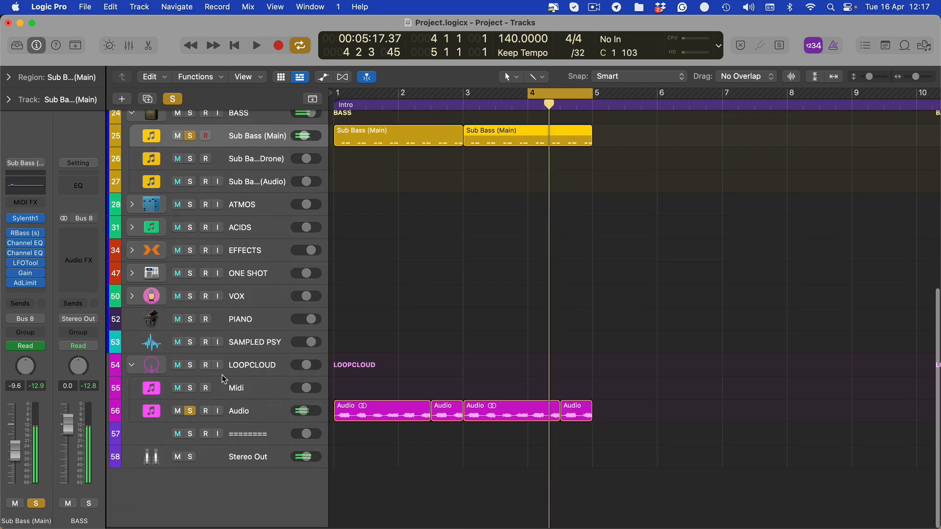
{"action": "scroll", "coordinate": [223, 379], "scroll_direction": "up", "scroll_amount": 1}
{"action": "left_click", "coordinate": [238, 419]}
{"action": "key", "text": "space"}
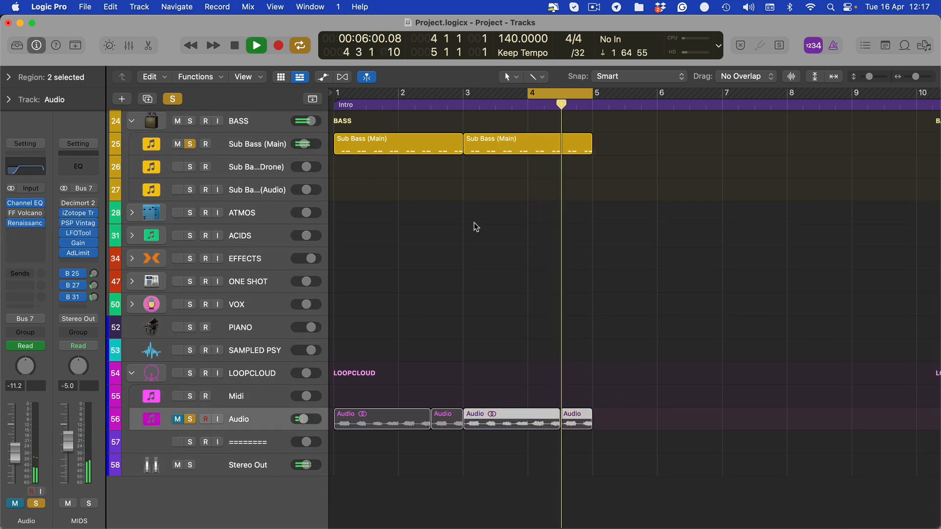
- Reopen the second Sub Bass (Main) region, mute its last two notes again and replay bar 4
{"action": "left_click", "coordinate": [561, 145]}
{"action": "key", "text": "e"}
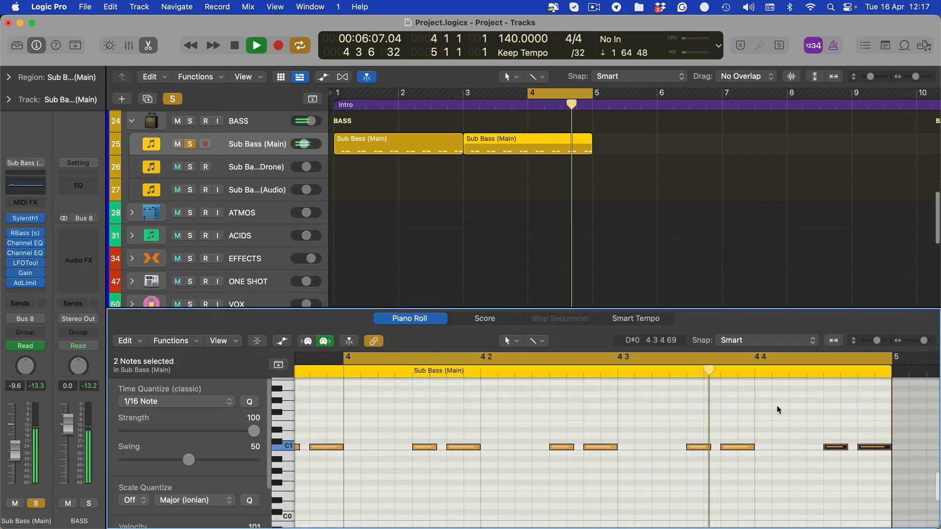
{"action": "key", "text": "space"}
{"action": "left_click_drag", "start_coordinate": [829, 434], "coordinate": [938, 487]}
{"action": "key", "text": "ctrl+m"}
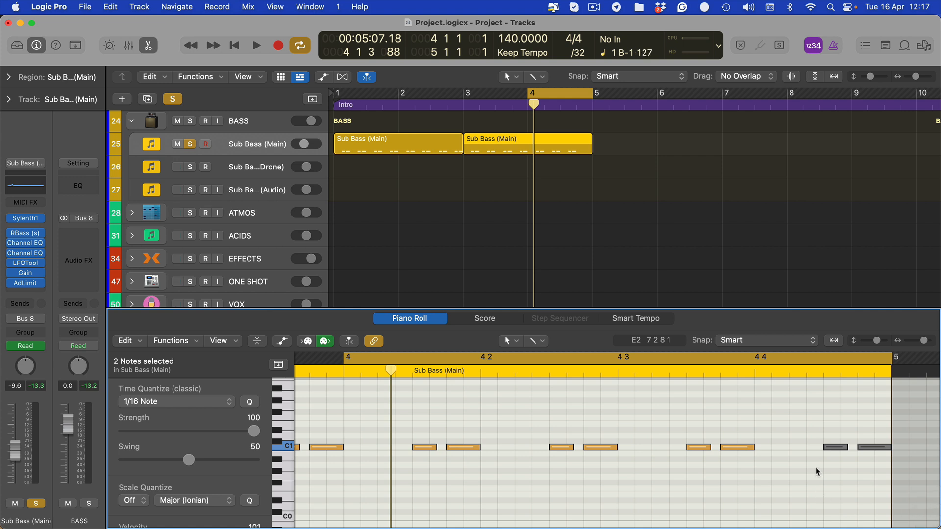
{"action": "left_click", "coordinate": [819, 434]}
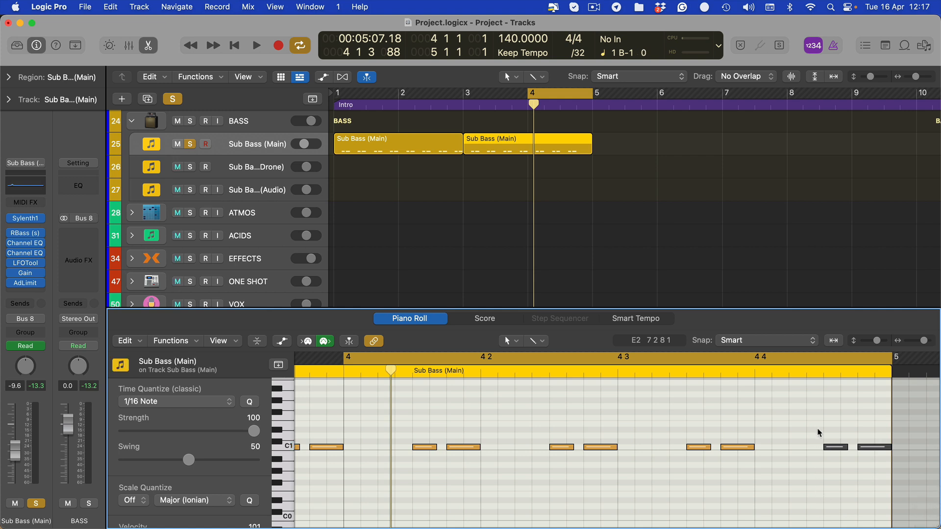
{"action": "key", "text": "space"}
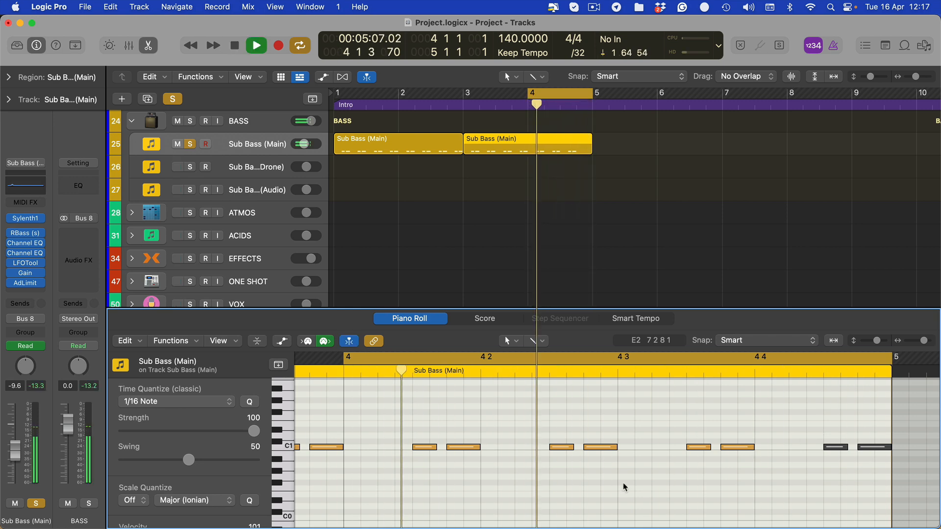
- Close the piano roll, solo the Loopcloud Audio track and stop playback
{"action": "key", "text": "p"}
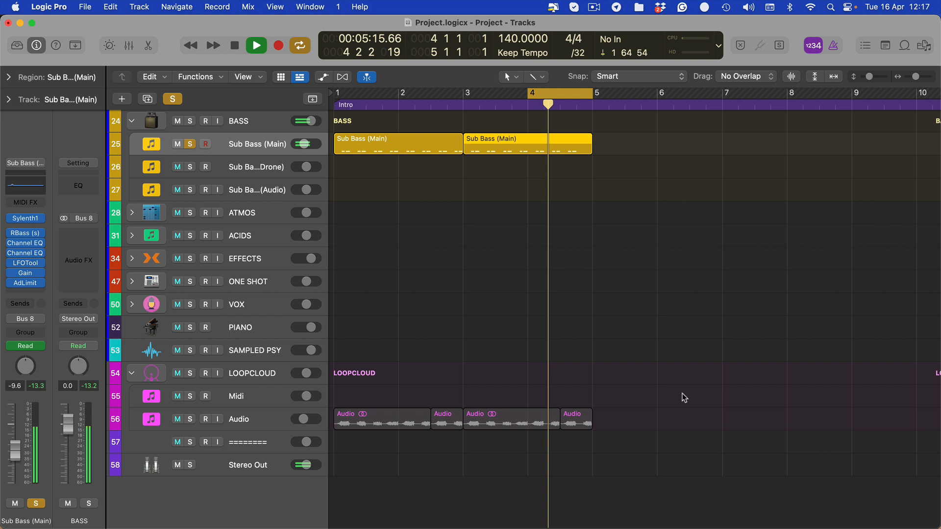
{"action": "left_click_drag", "start_coordinate": [680, 394], "coordinate": [378, 468]}
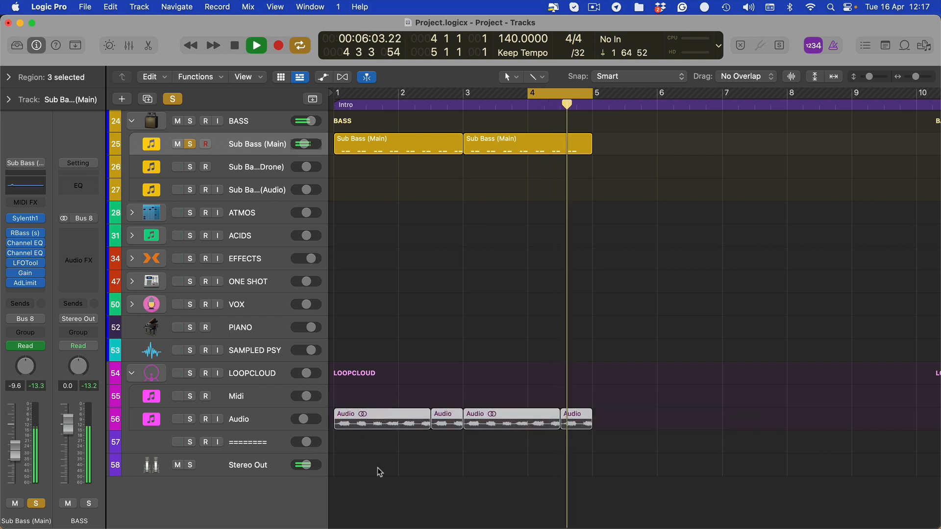
{"action": "left_click", "coordinate": [189, 419]}
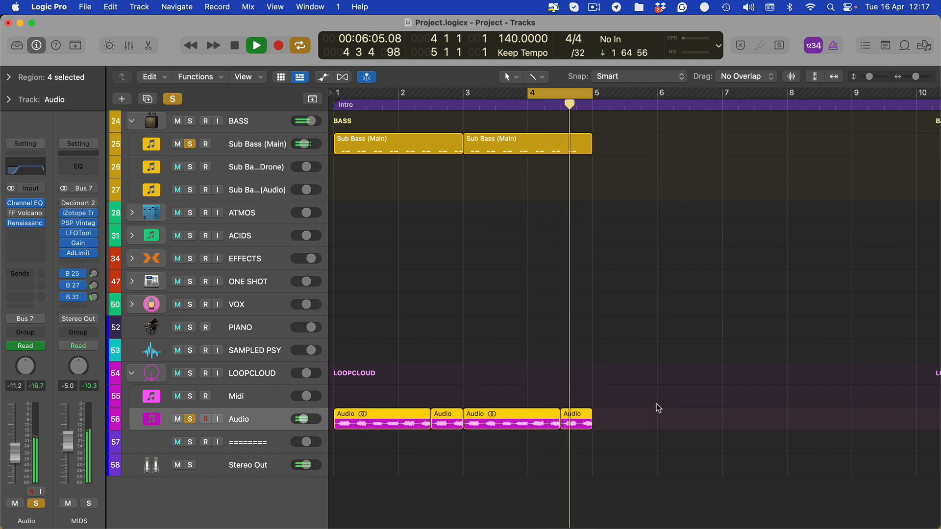
{"action": "key", "text": "space"}
{"action": "left_click", "coordinate": [512, 339]}
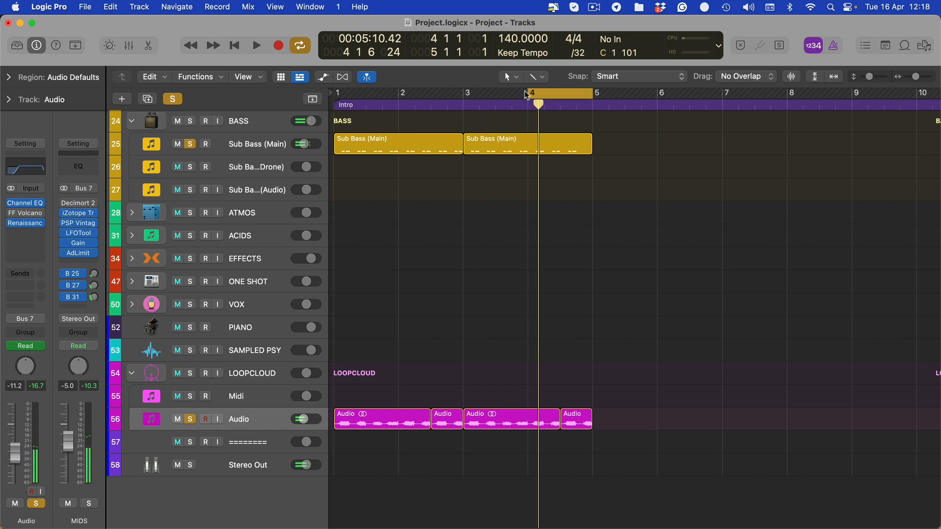
- Extend the cycle range to cover bars 1 to 4 and play the whole loop from the project start
{"action": "left_click_drag", "start_coordinate": [524, 90], "coordinate": [219, 136]}
{"action": "key", "text": "Return"}
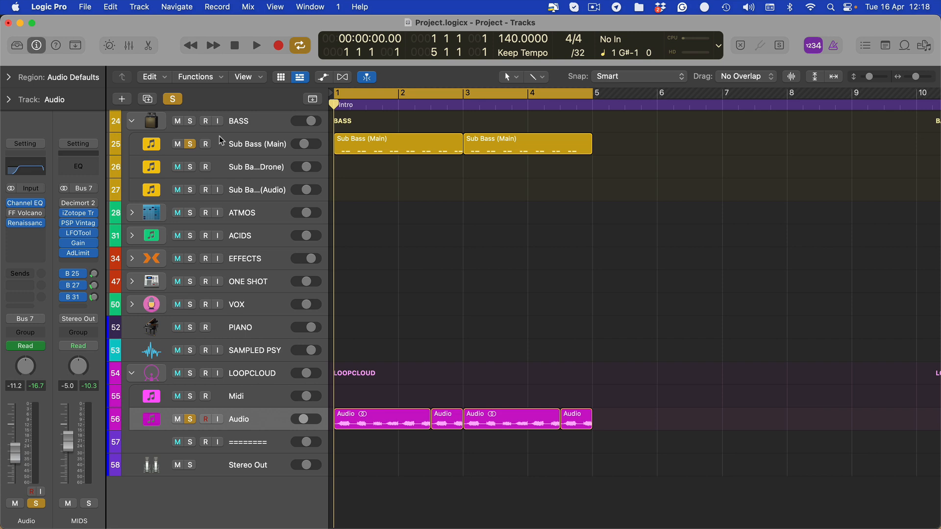
{"action": "scroll", "coordinate": [227, 165], "scroll_direction": "up", "scroll_amount": 8}
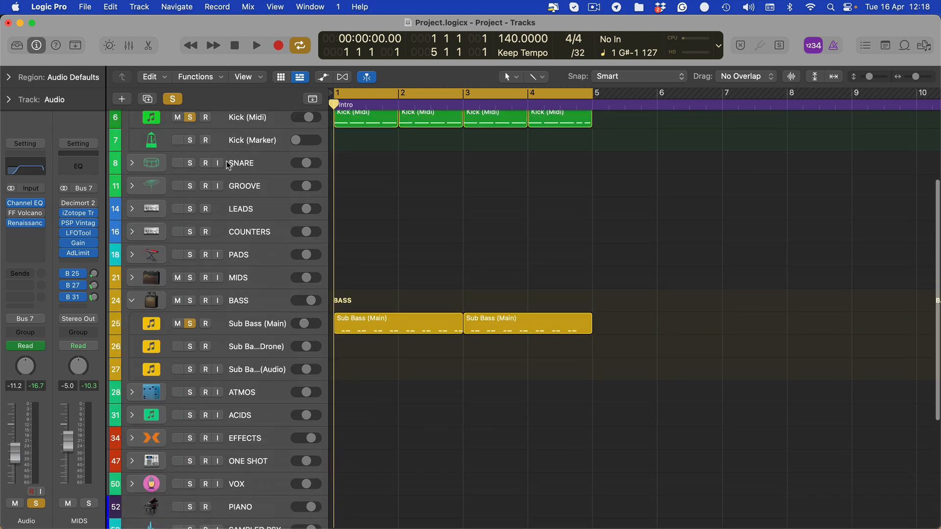
{"action": "scroll", "coordinate": [228, 165], "scroll_direction": "up", "scroll_amount": 5}
{"action": "left_click", "coordinate": [260, 231]}
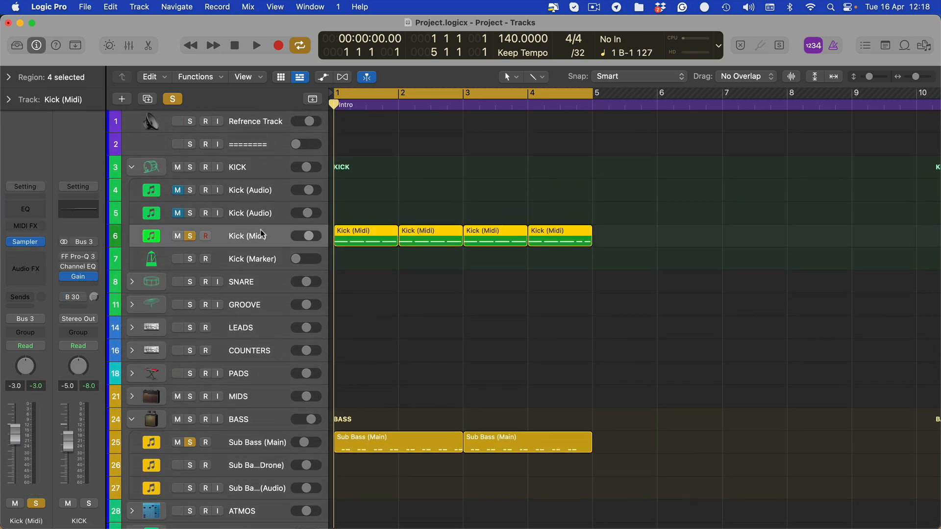
{"action": "left_click", "coordinate": [476, 166]}
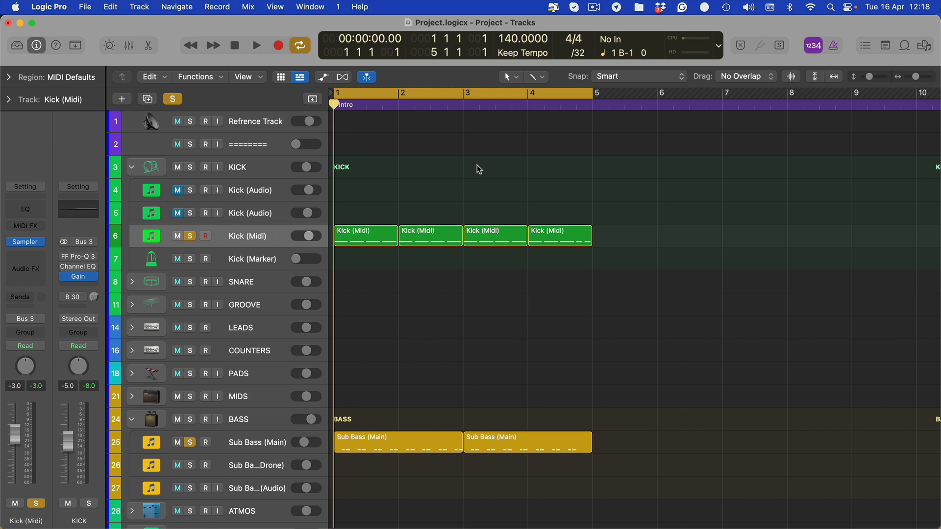
{"action": "key", "text": "space"}
{"action": "left_click_drag", "start_coordinate": [649, 218], "coordinate": [334, 273]}
{"action": "left_click", "coordinate": [715, 208]}
{"action": "scroll", "coordinate": [646, 274], "scroll_direction": "down", "scroll_amount": 1}
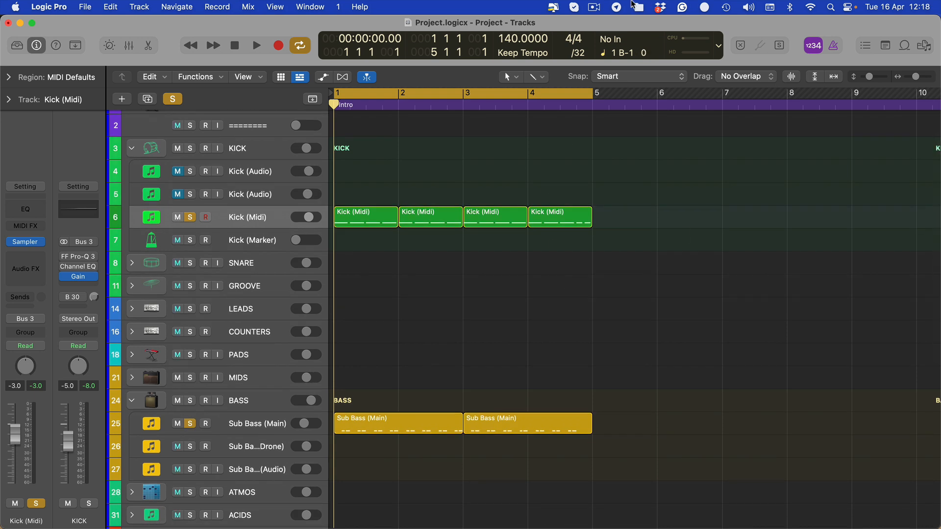
{"action": "left_click", "coordinate": [594, 7]}
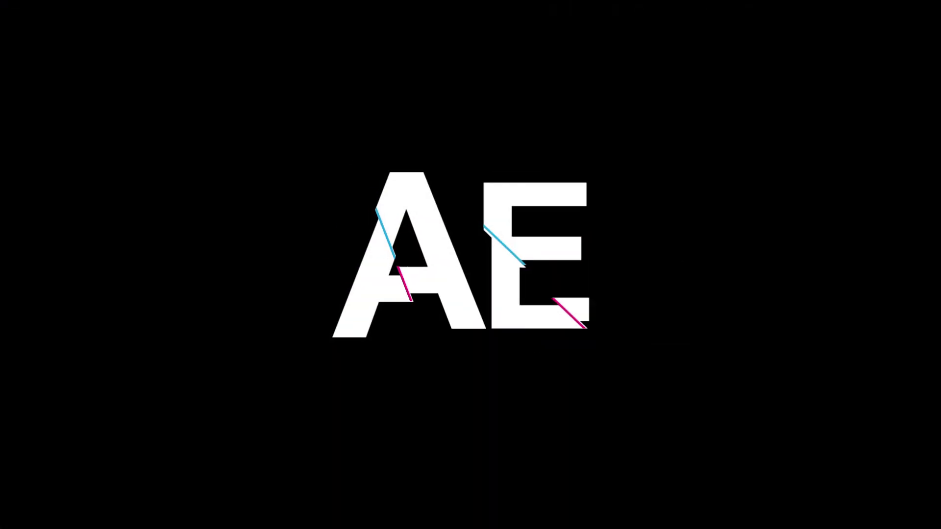